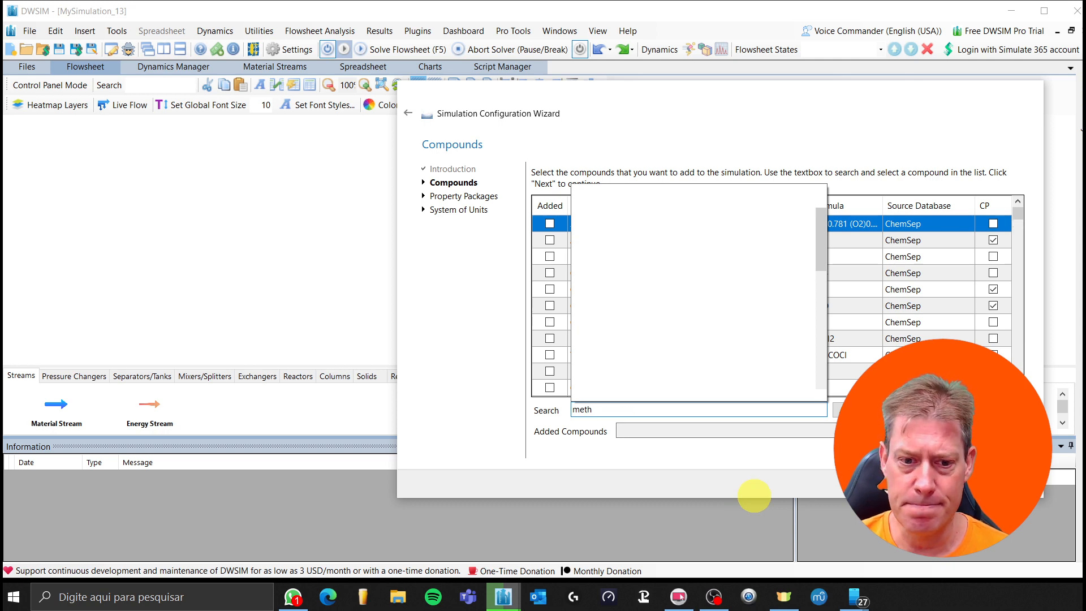
Add Methanol and Water from the ChemSep database as the simulation's compounds and continue to the property packages.
text(acrylic acidcrylic acid)
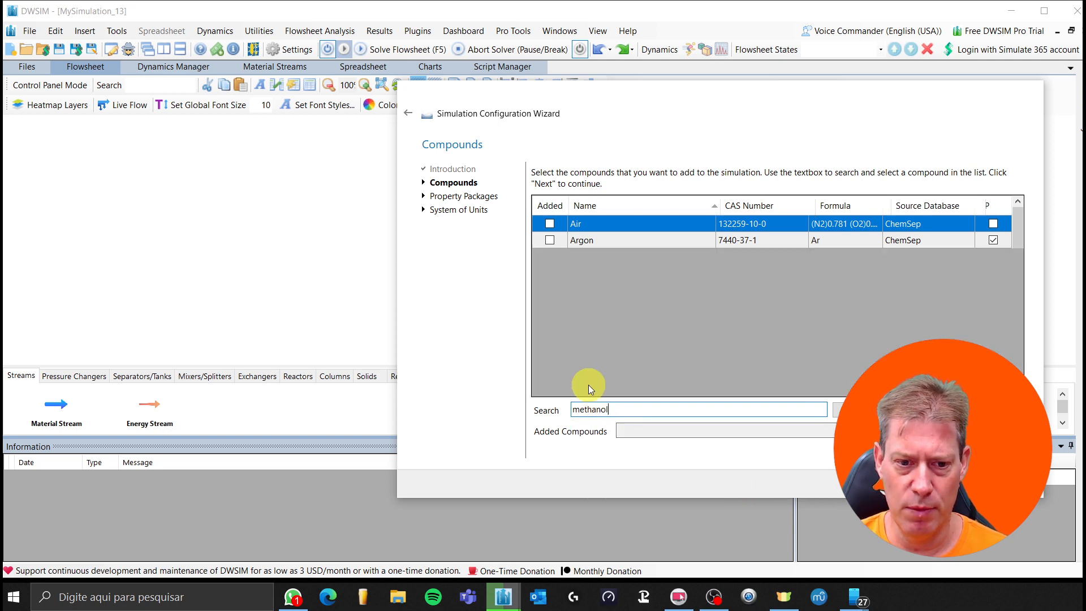
click(551, 240)
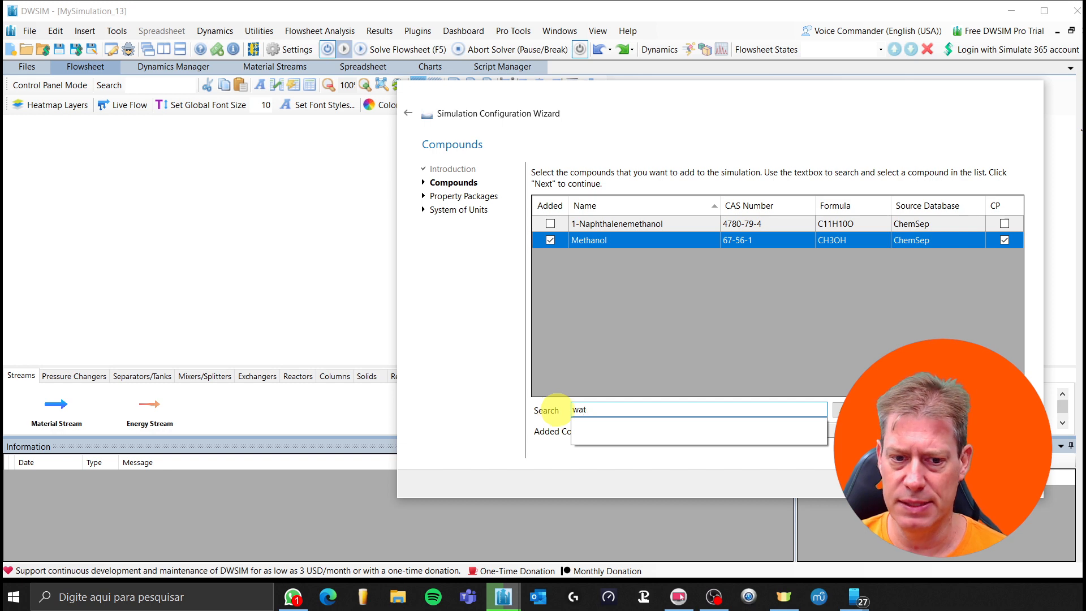
key(BackSpace)
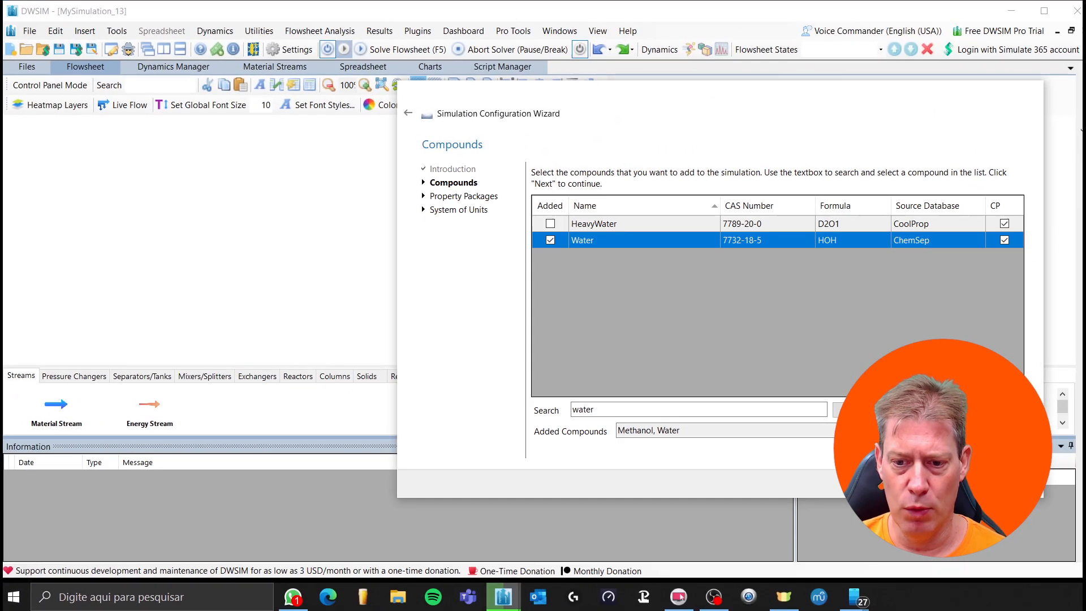
click(968, 483)
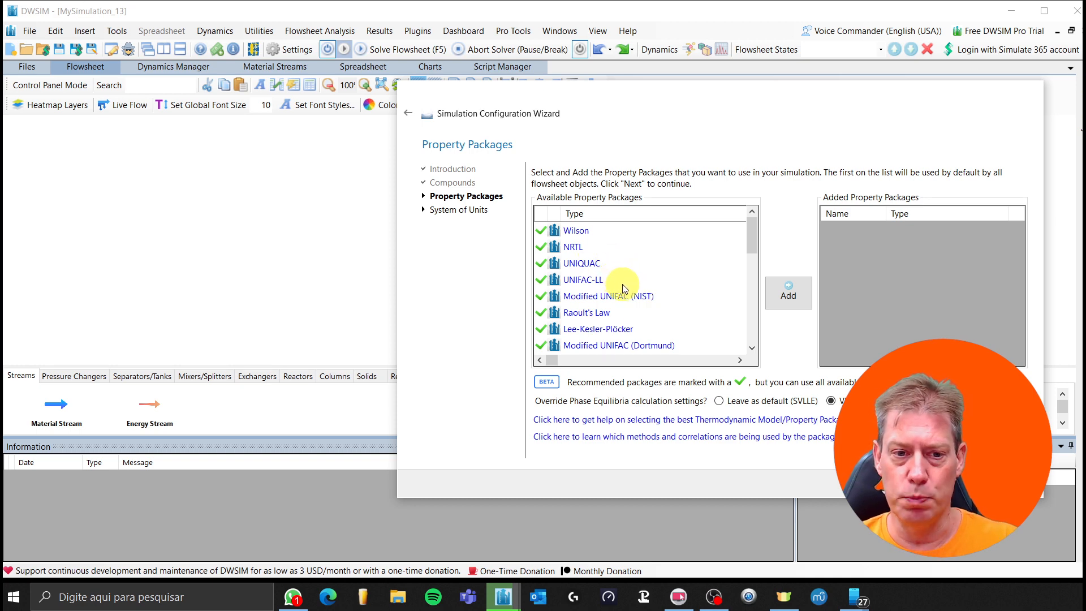
Add the NRTL property package and finish the configuration wizard with the SI system of units.
scroll(611, 270, down, 1)
scroll(605, 266, up, 1)
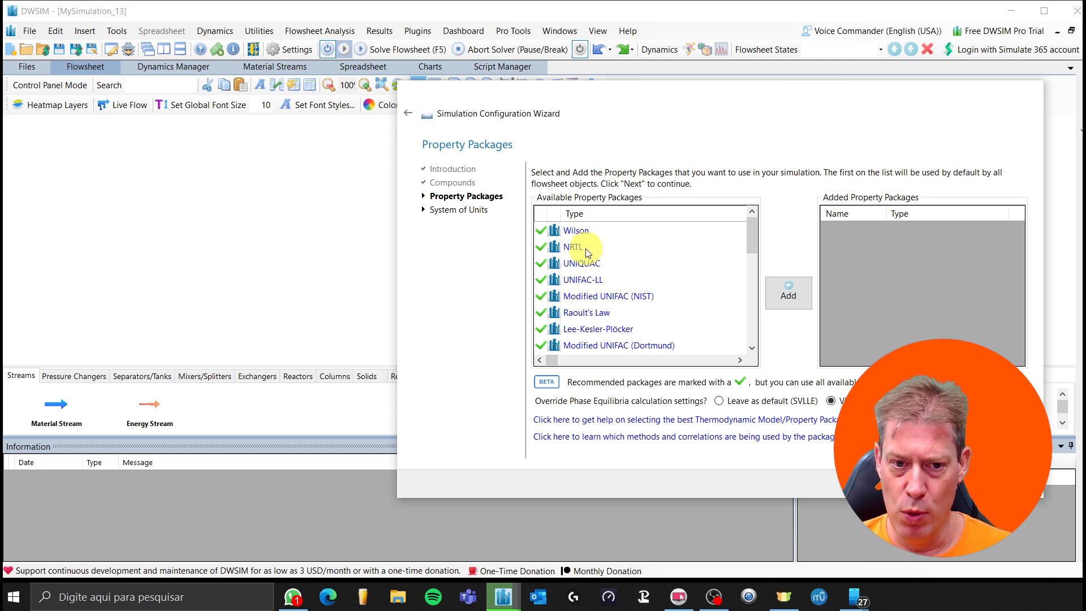
scroll(599, 305, down, 1)
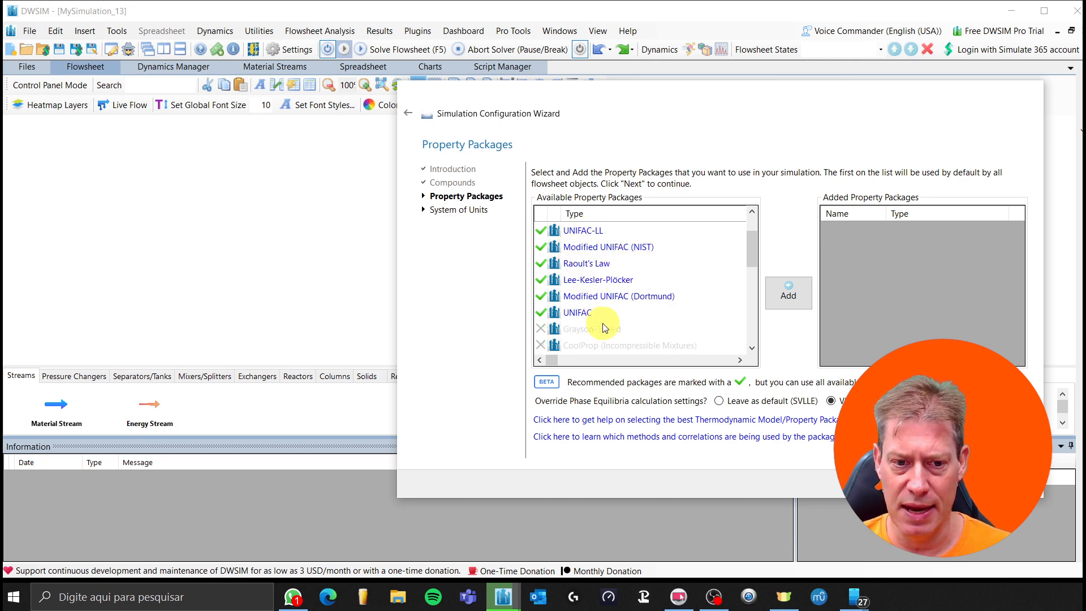
scroll(604, 331, down, 2)
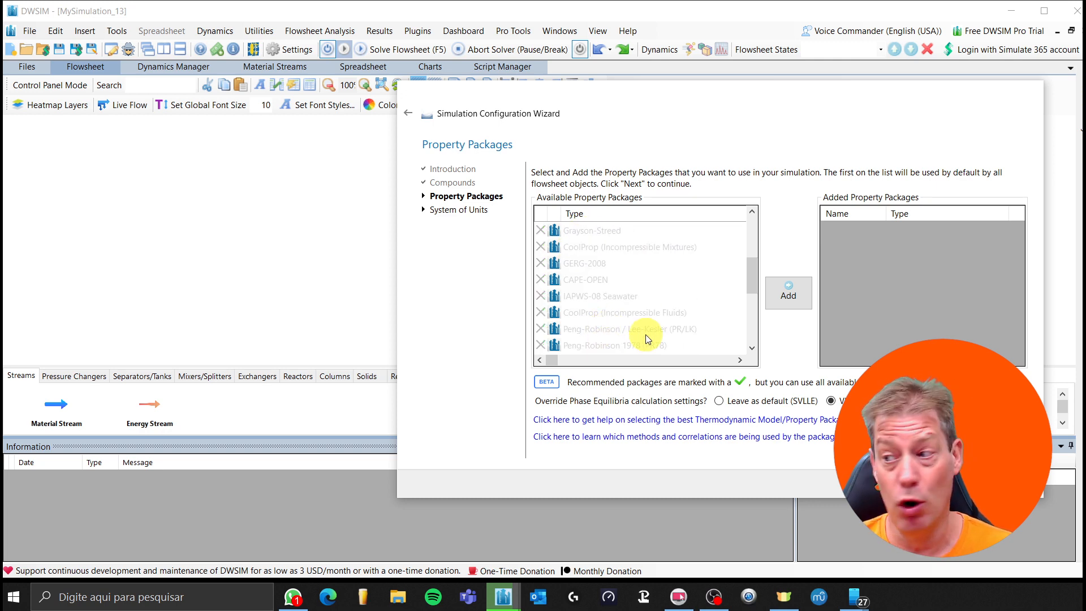
scroll(634, 334, up, 3)
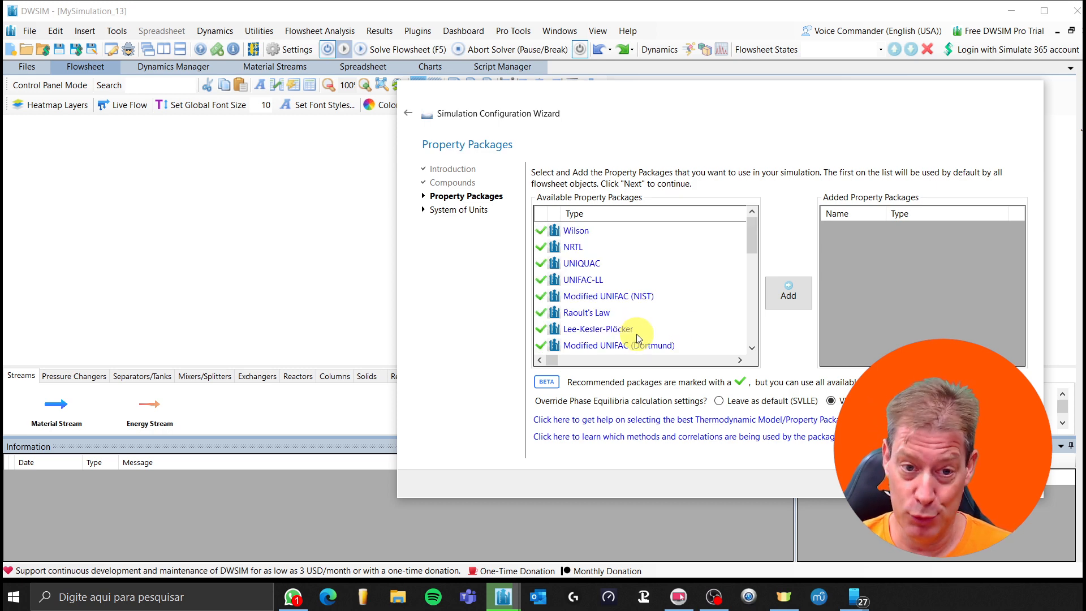
click(570, 249)
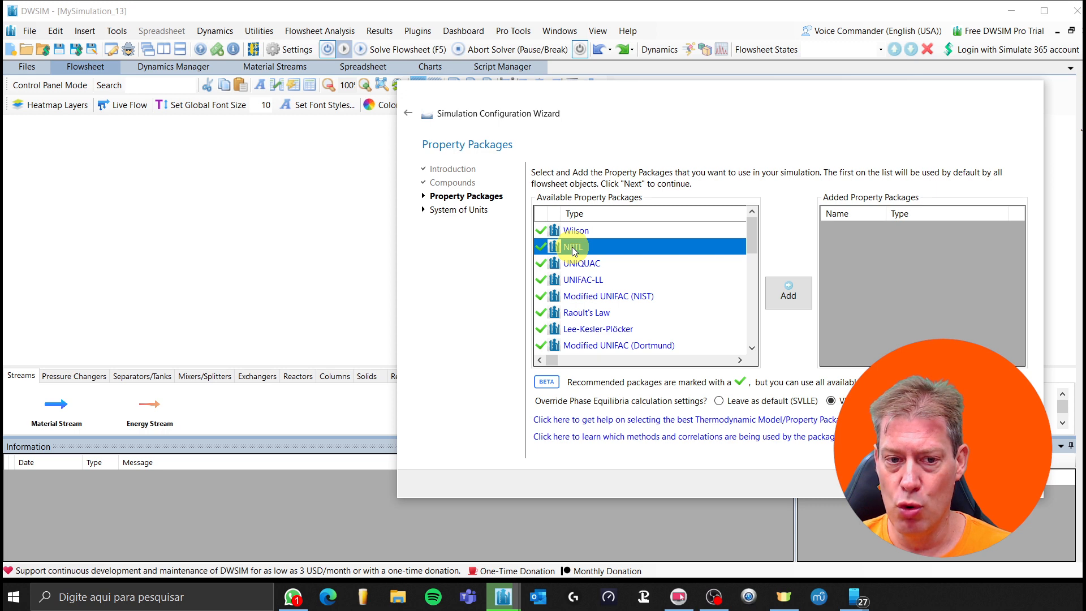
double_click(572, 247)
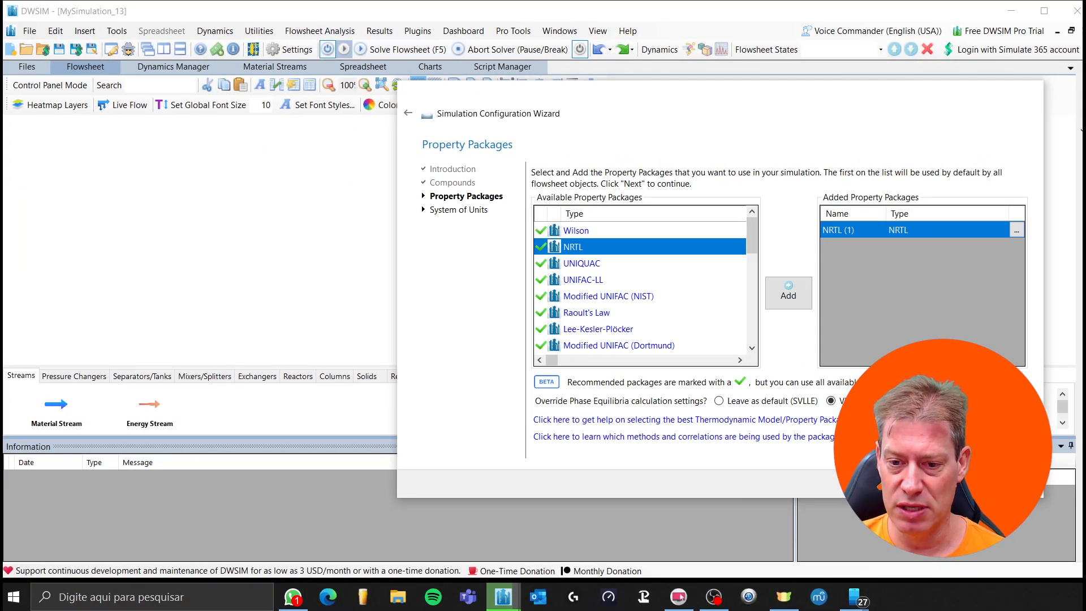
click(943, 483)
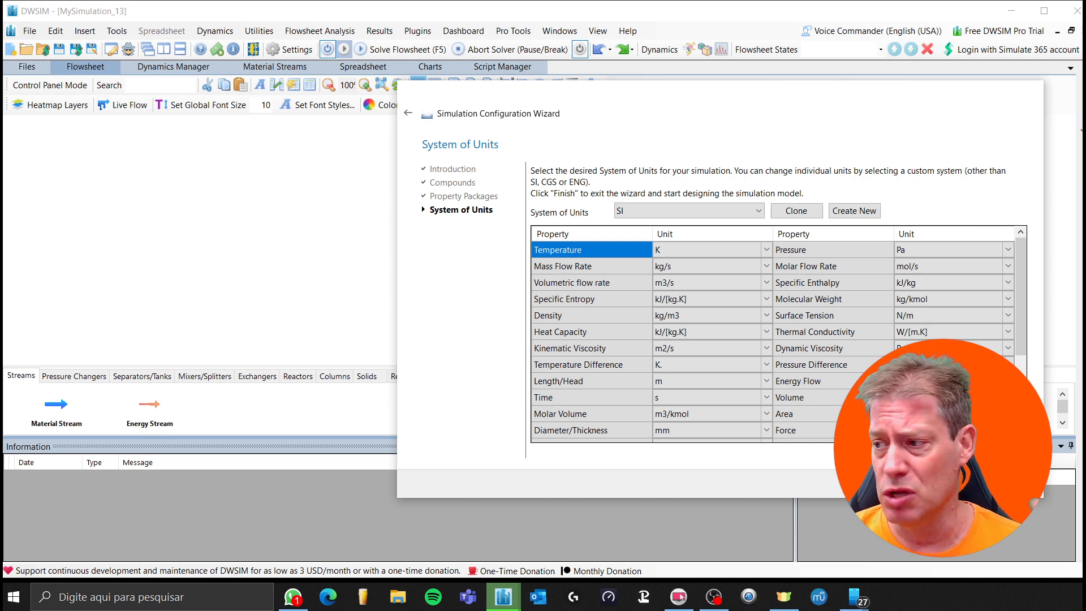
click(952, 484)
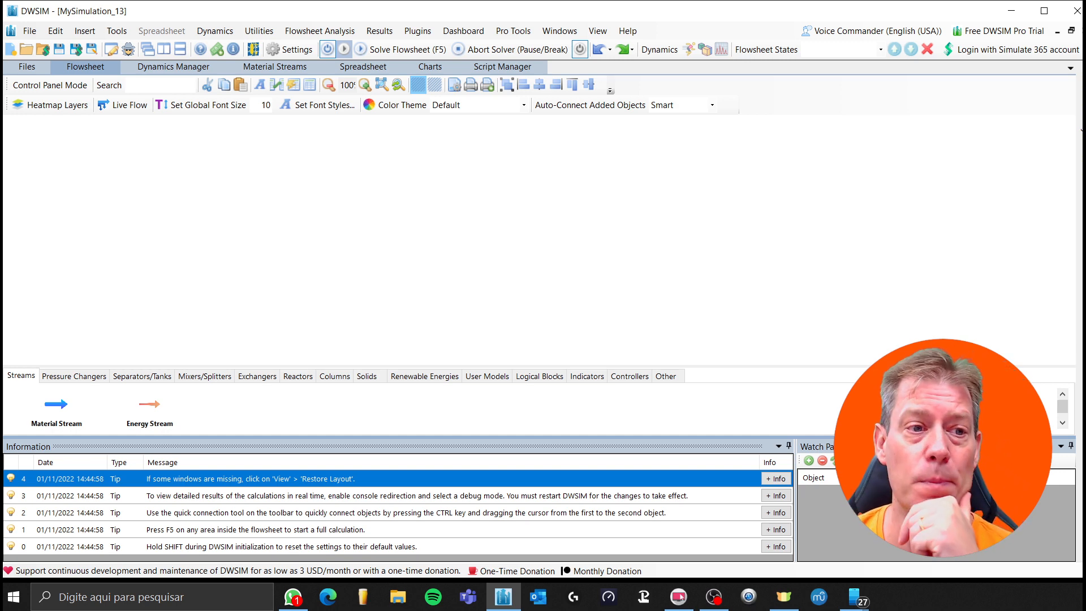
Inspect the NRTL interaction parameters for the methanol and water pair in the simulation's thermodynamics settings.
click(294, 51)
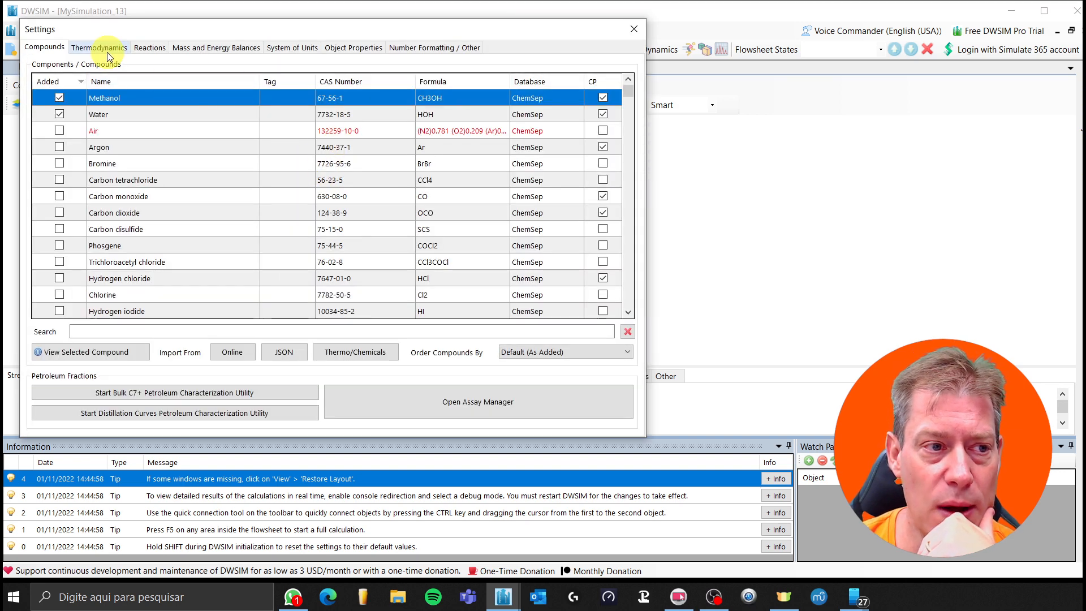
click(100, 47)
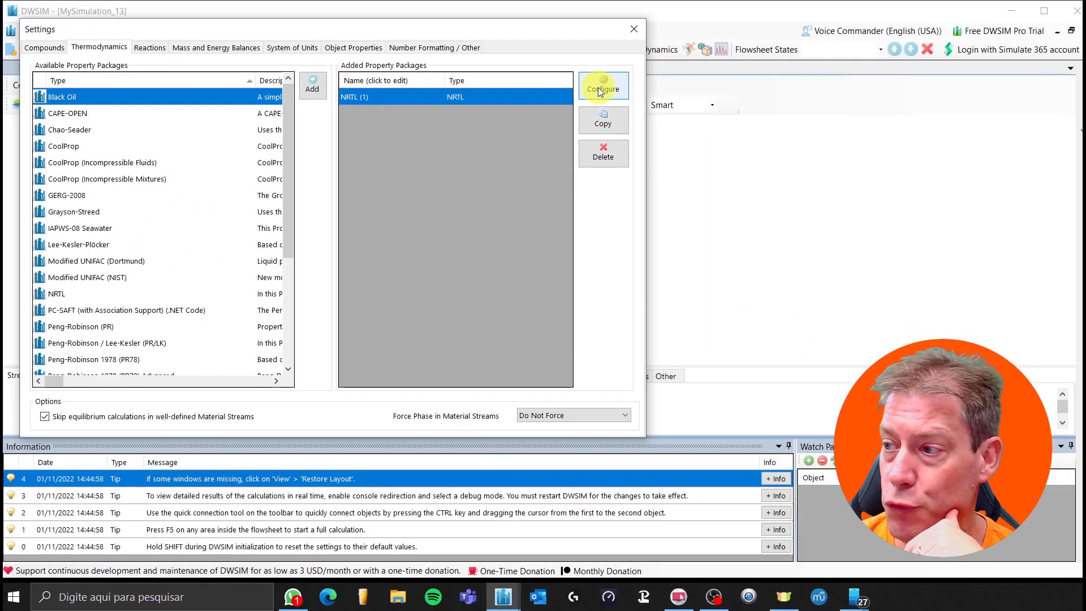
click(601, 90)
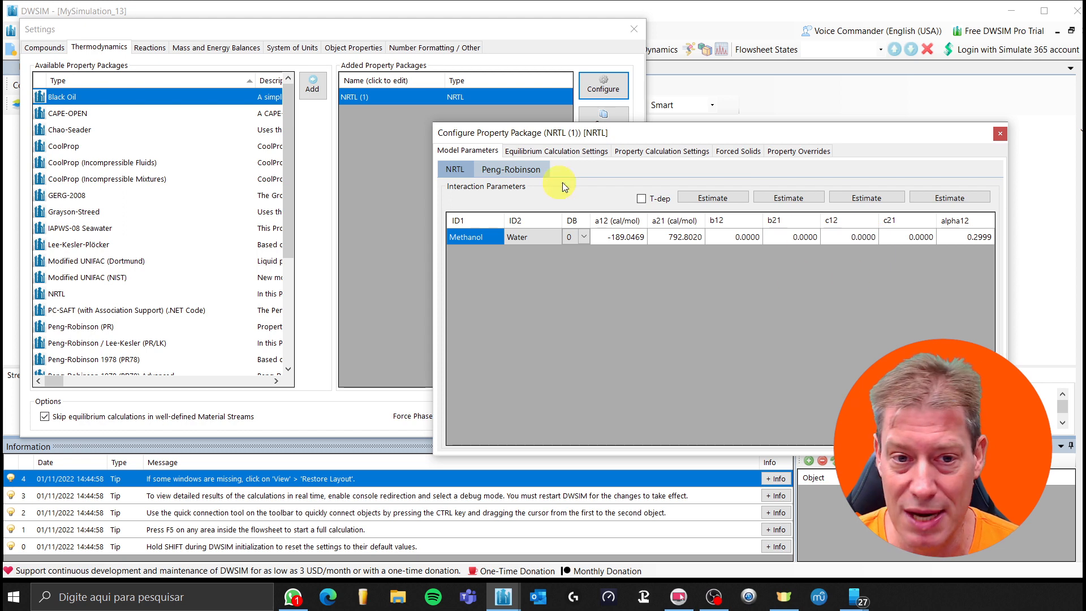
click(997, 134)
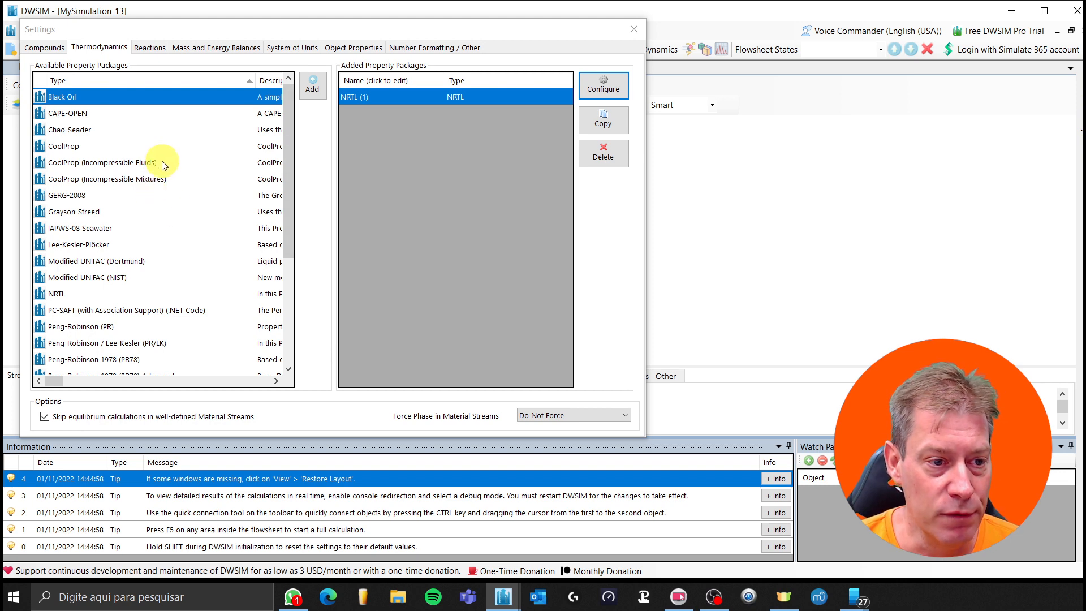
Read the full description of the NRTL model in the list of available property packages.
scroll(152, 169, down, 3)
scroll(159, 195, down, 1)
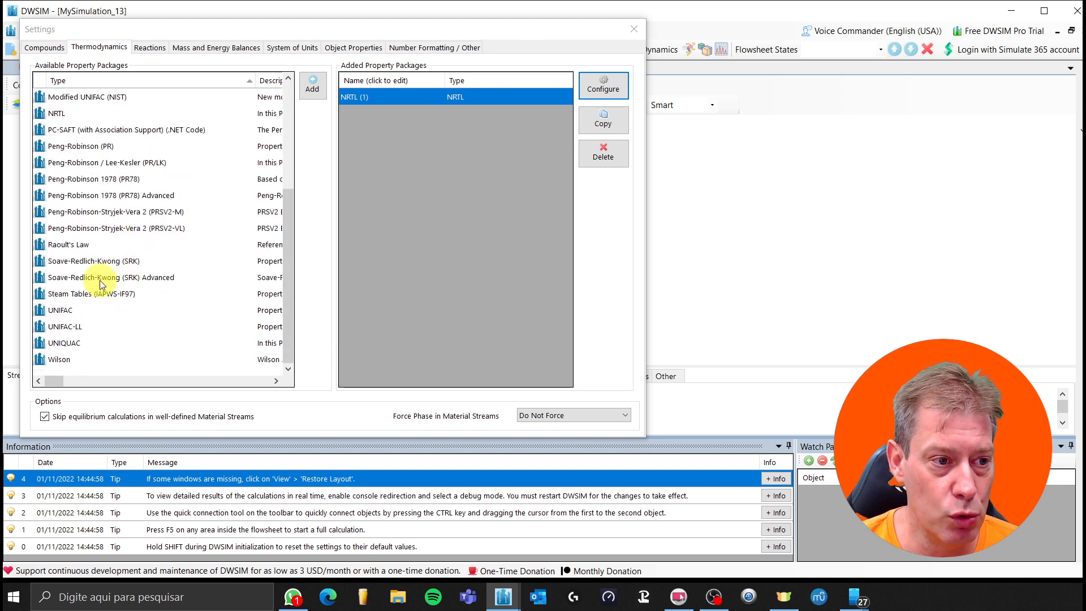
click(62, 115)
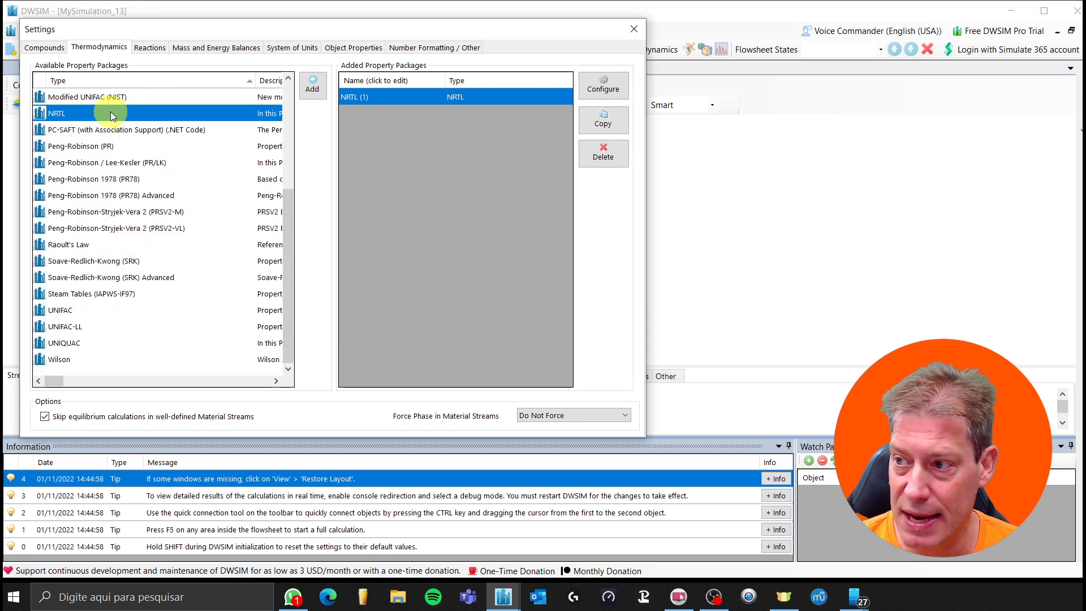
scroll(130, 198, up, 1)
drag(56, 379, 69, 378)
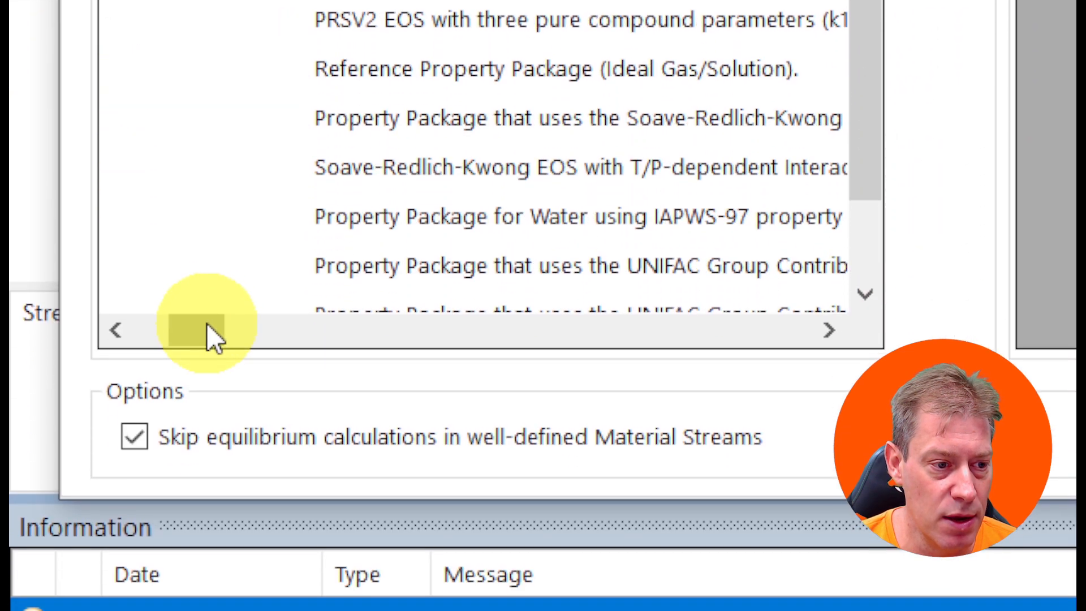
drag(206, 335, 255, 320)
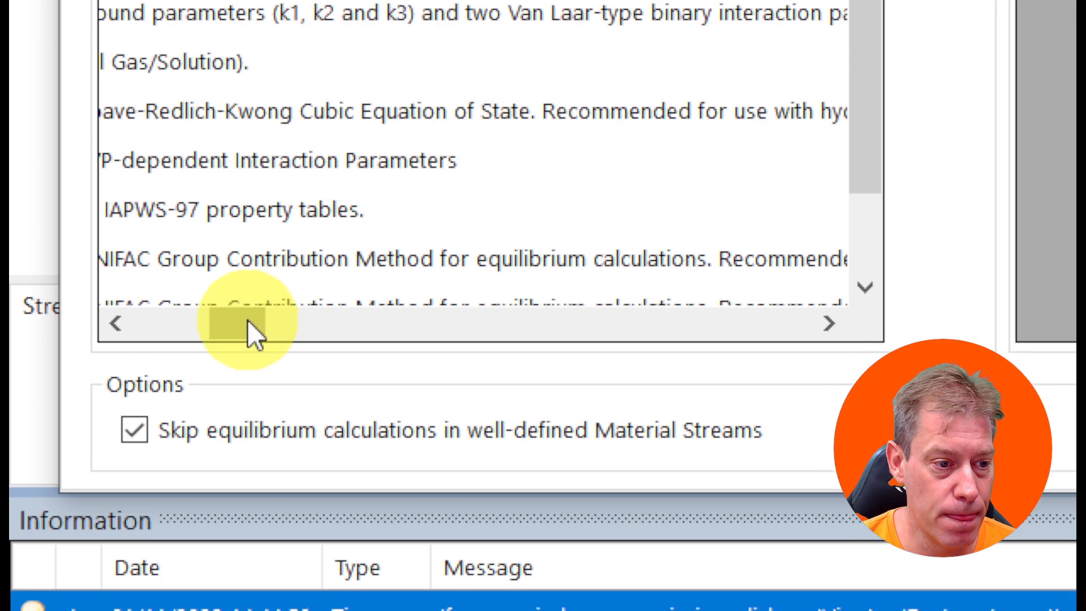
drag(250, 328, 276, 322)
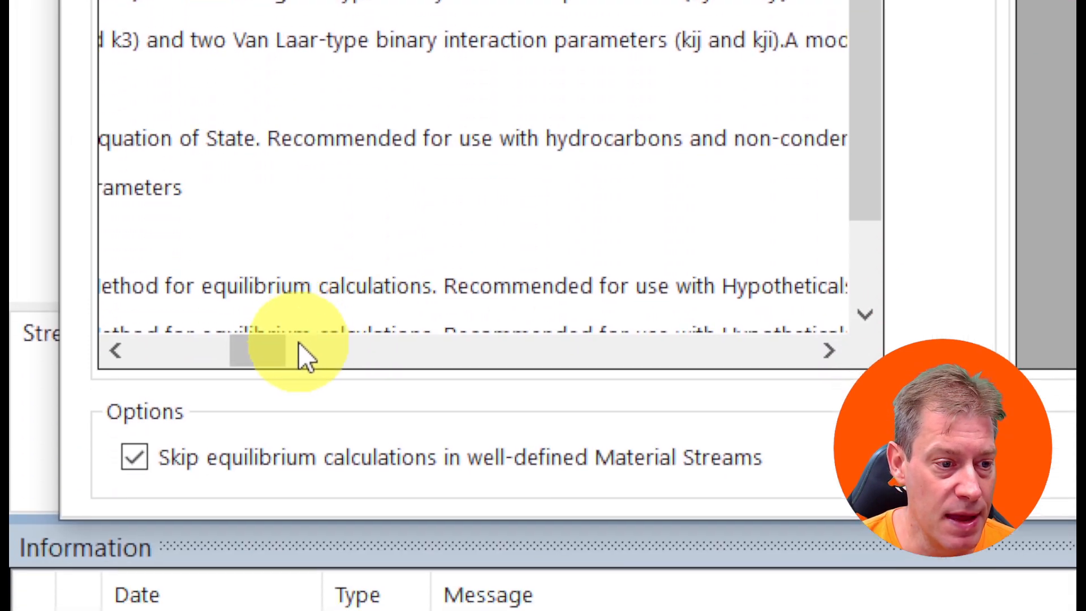
drag(274, 354, 303, 358)
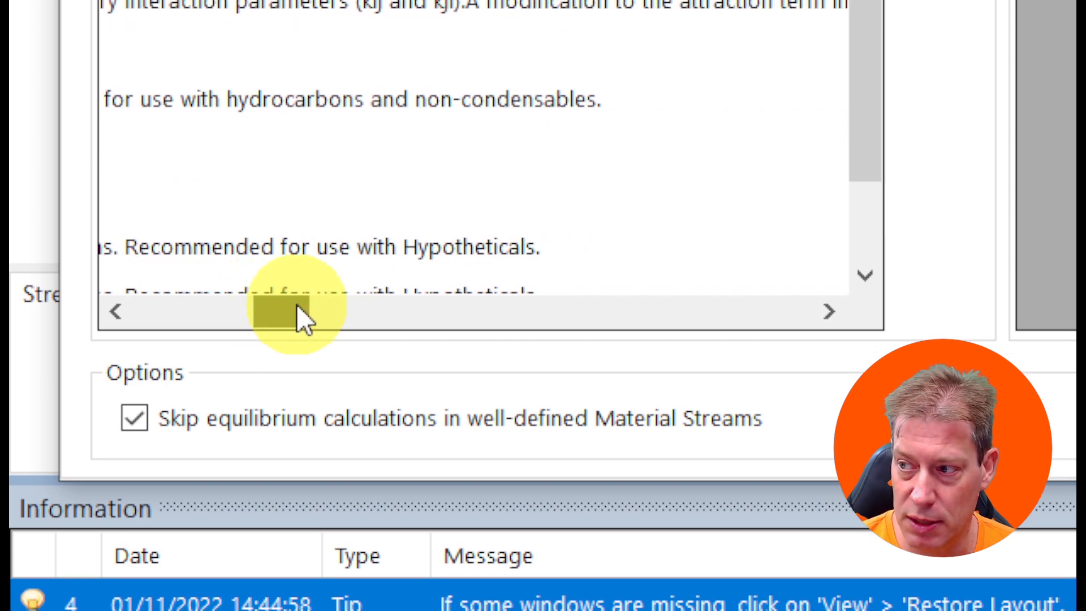
drag(303, 320, 305, 320)
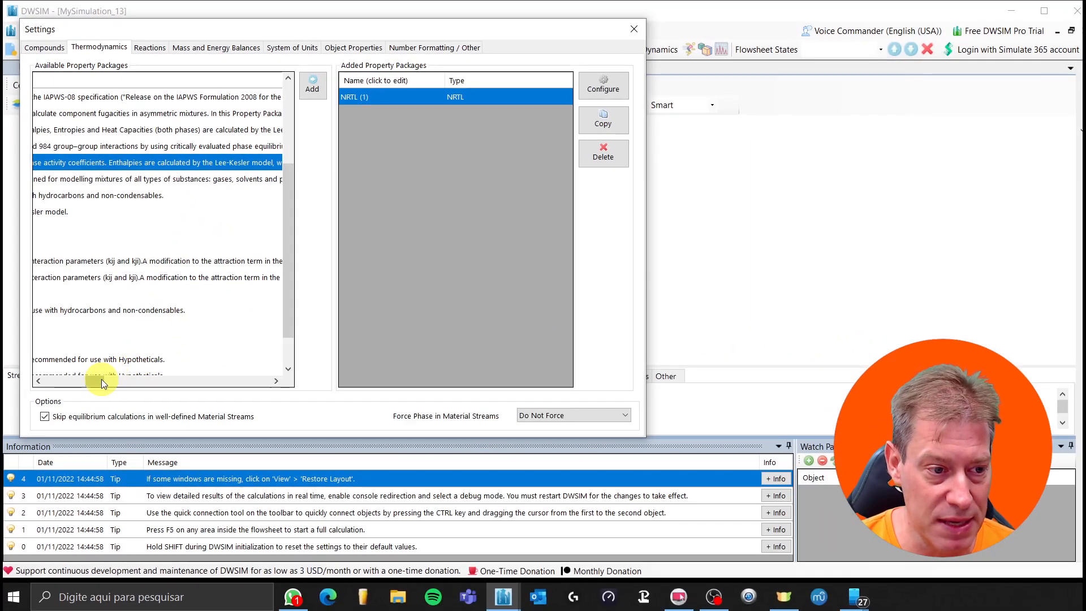
drag(102, 386, 118, 377)
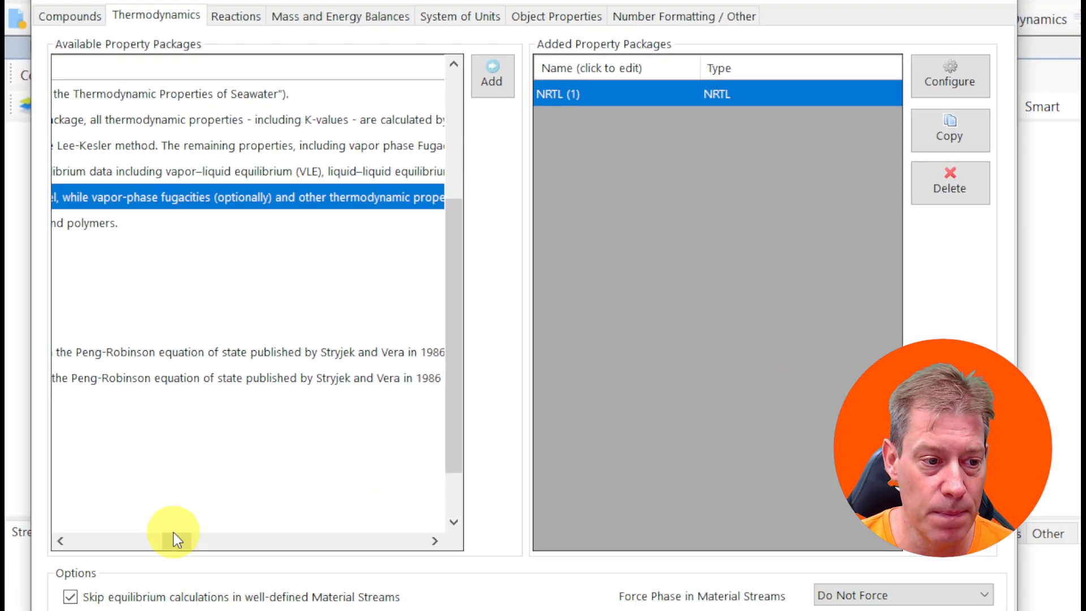
drag(116, 394, 136, 393)
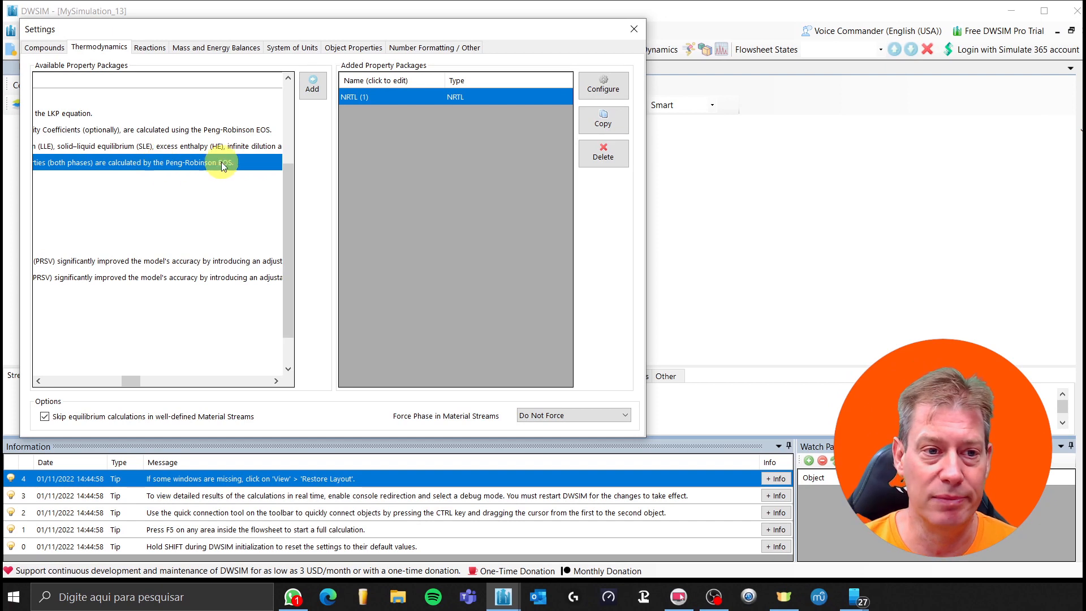
Examine the added NRTL package's model parameters again, including its Peng-Robinson interaction parameters.
click(599, 92)
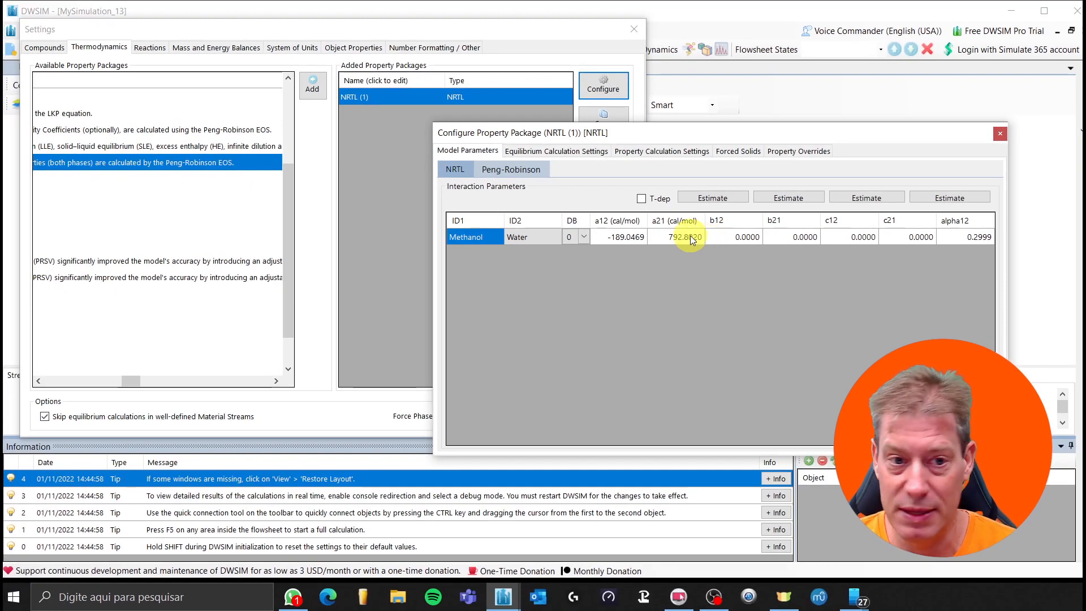
click(528, 171)
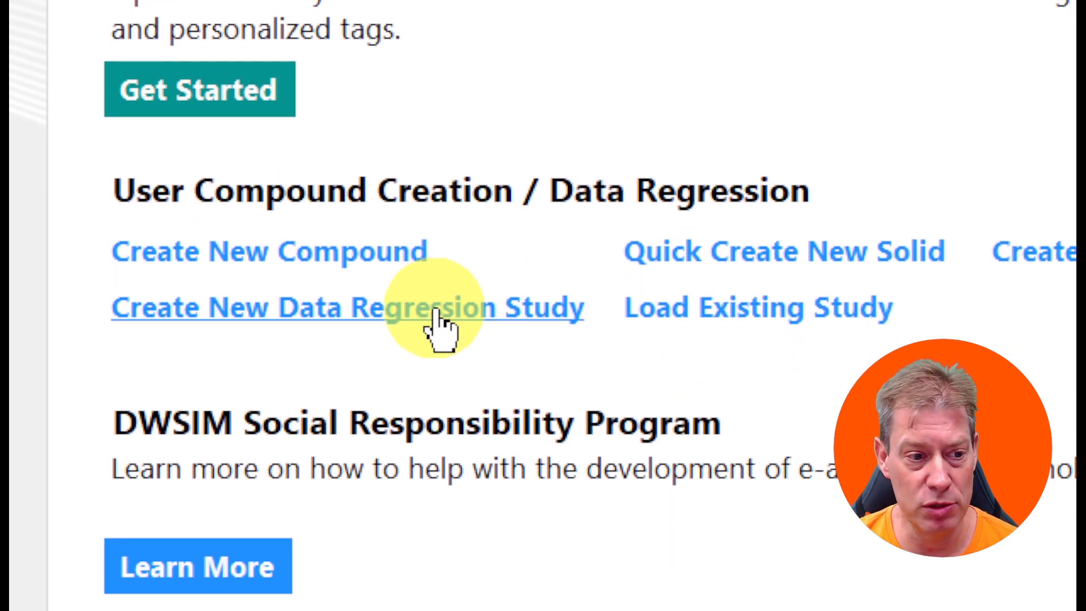
Create a new data regression study, maximize its window and set Methanol and Water as its two compounds.
click(377, 314)
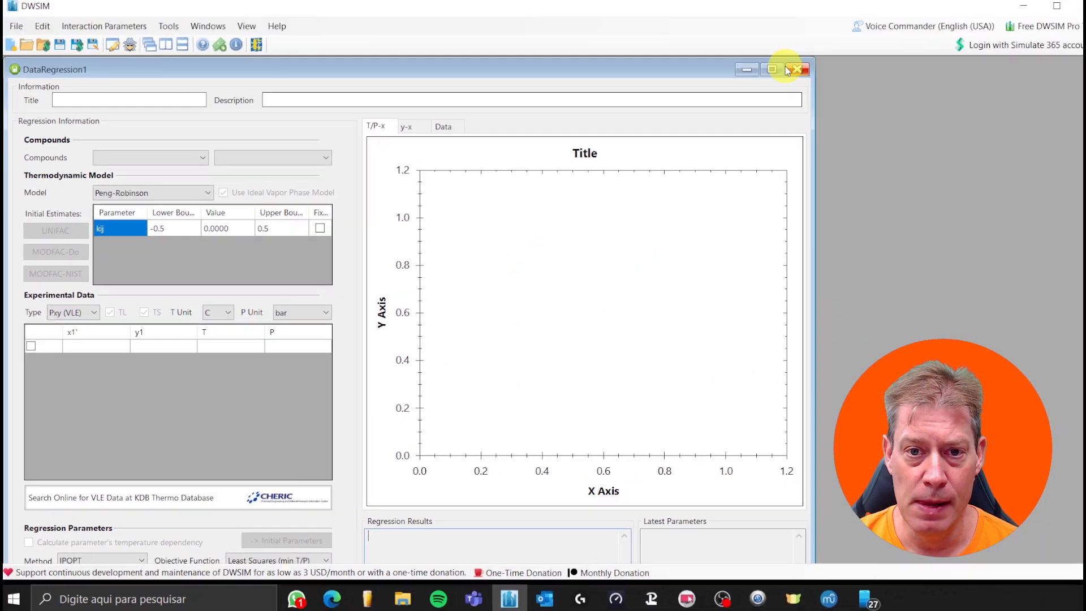
click(772, 69)
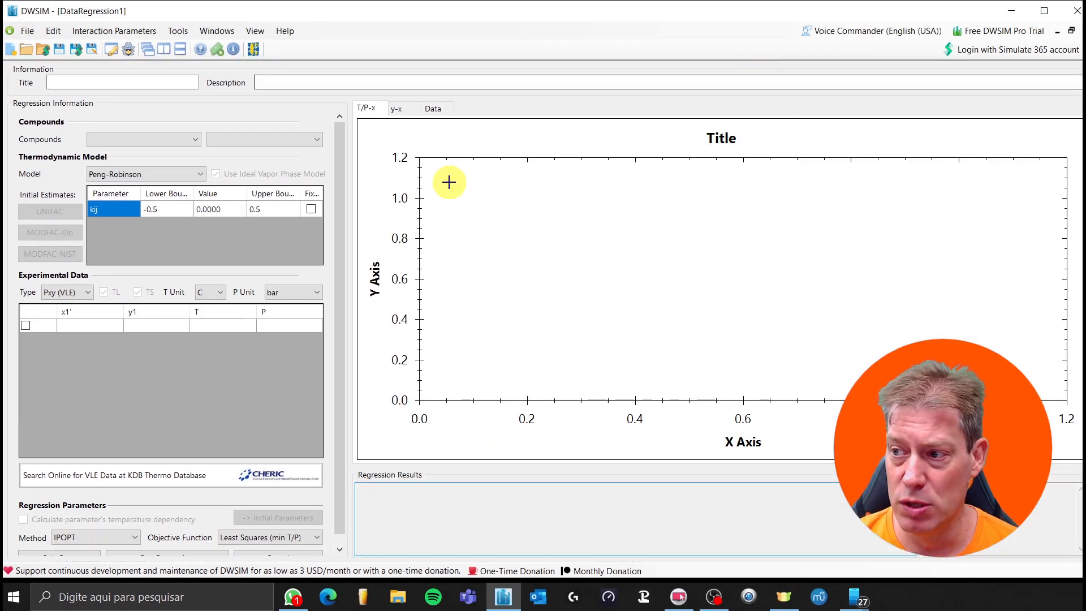
click(138, 139)
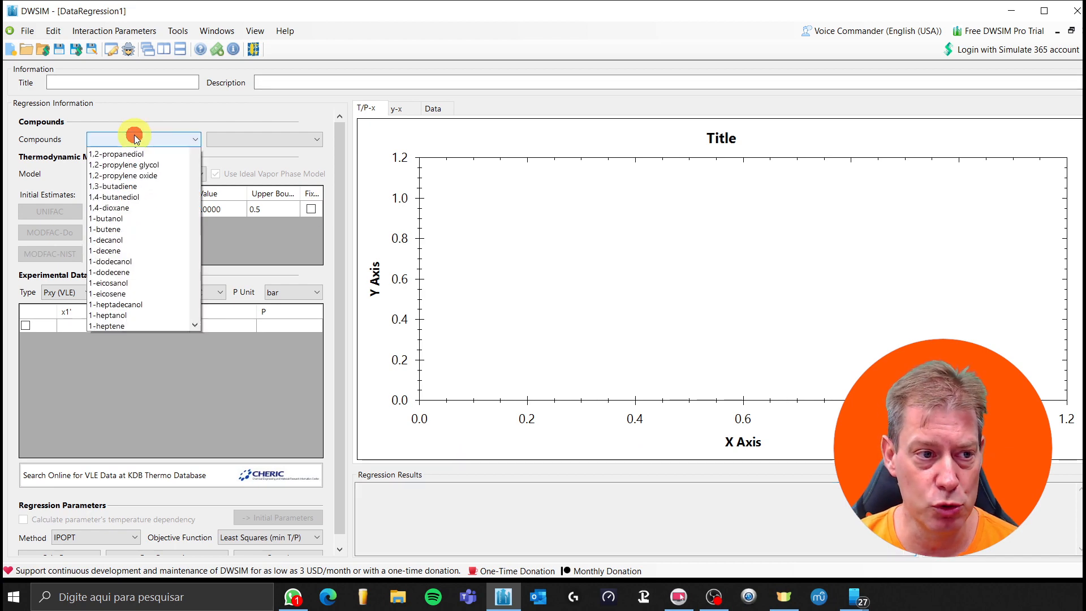
text(m (ion)
scroll(157, 278, down, 6)
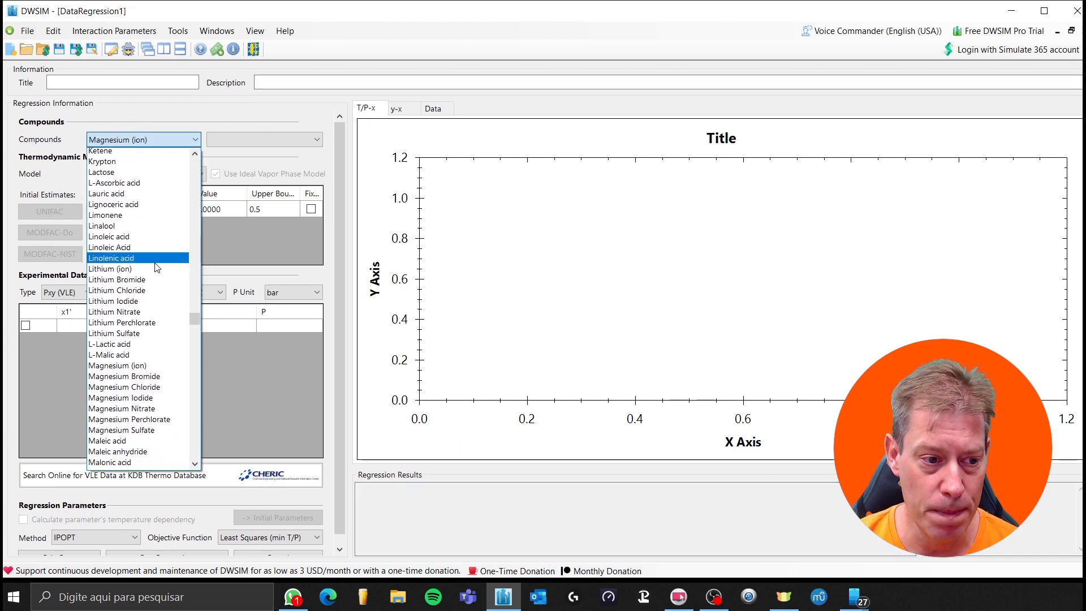
scroll(157, 278, down, 3)
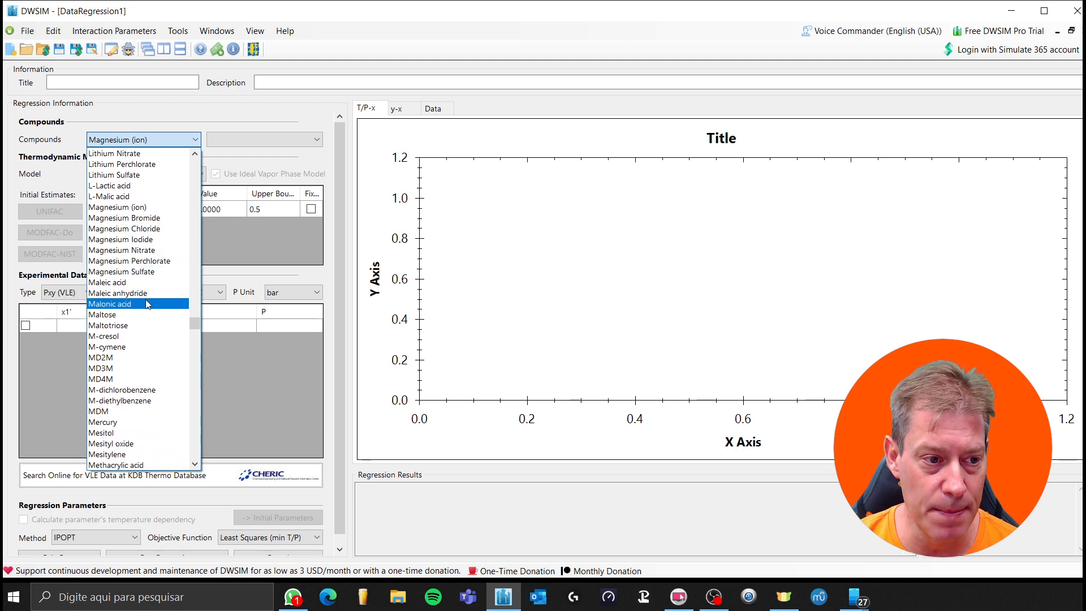
scroll(124, 367, down, 2)
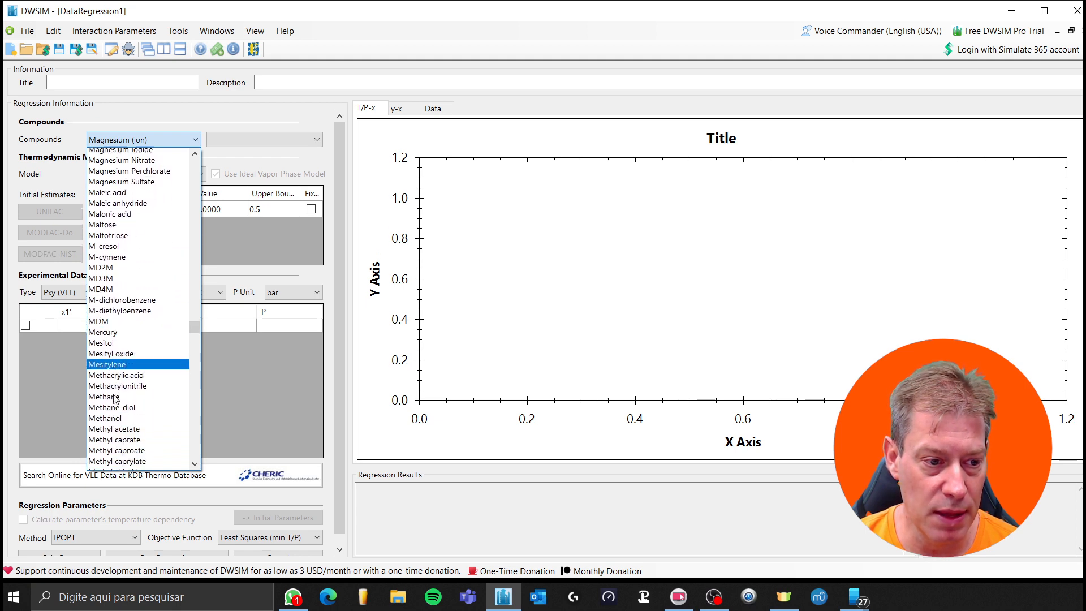
click(113, 407)
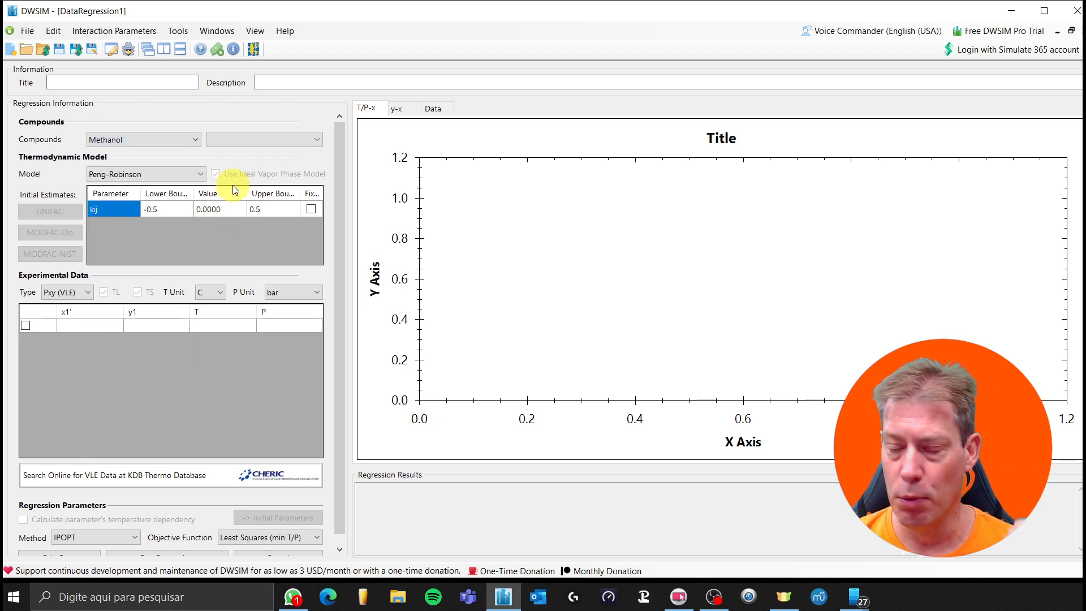
click(260, 136)
key(w)
key(Return)
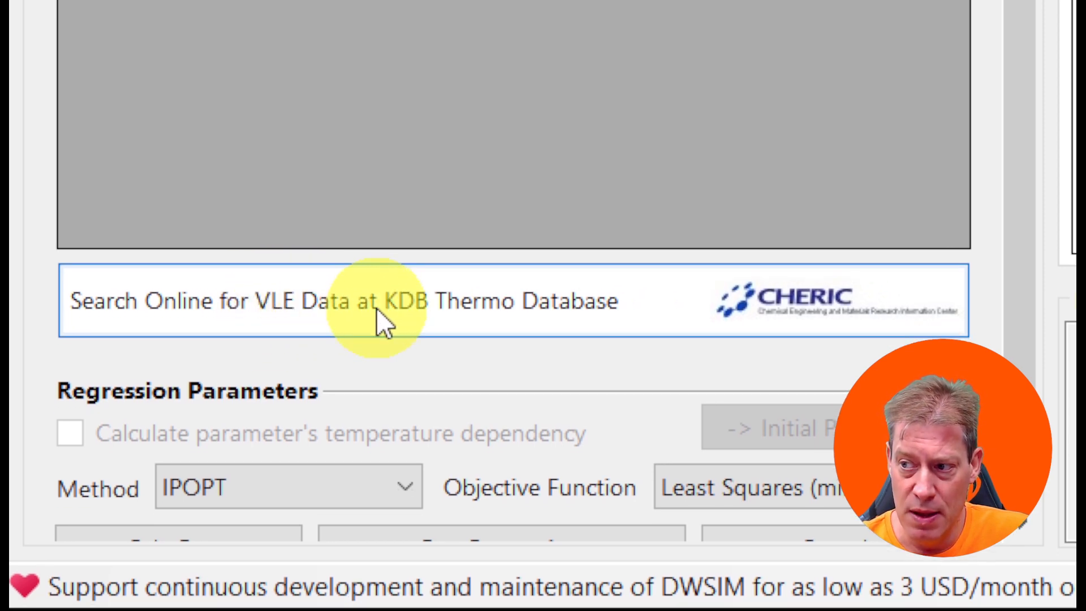
Load isobaric P-T-X-Y dataset 2810 for methanol and water at 760 mmHg from the KDB database and set the data type to Txy (VLE).
click(477, 308)
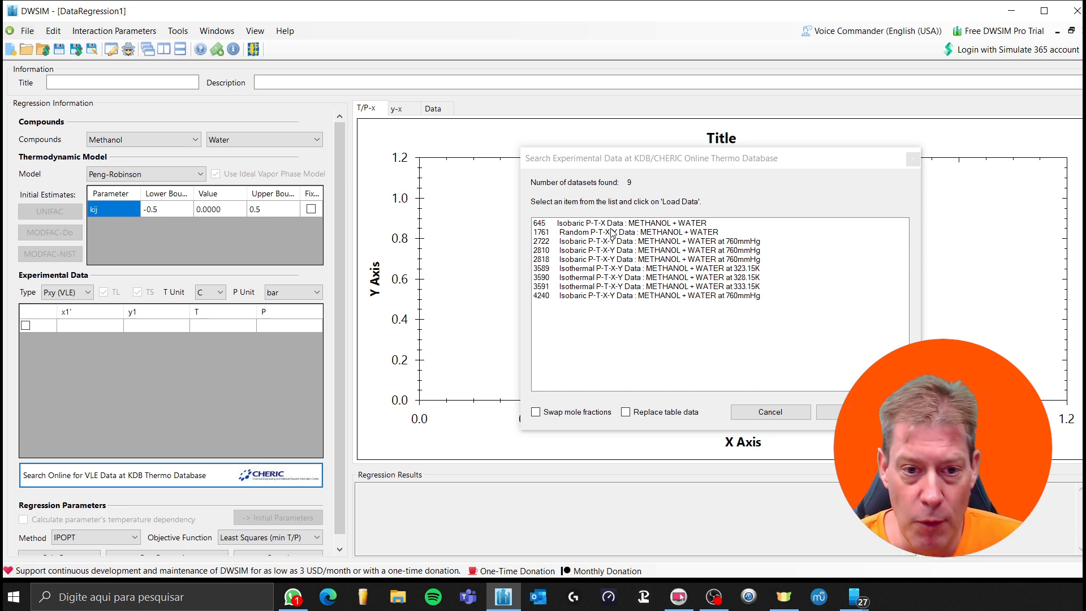
click(701, 253)
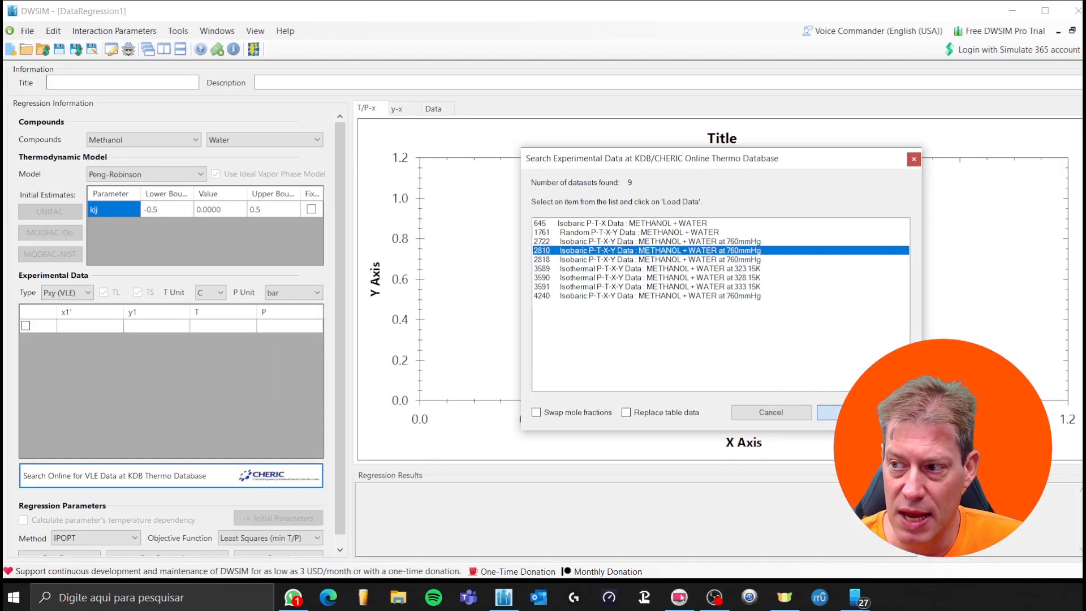
click(877, 428)
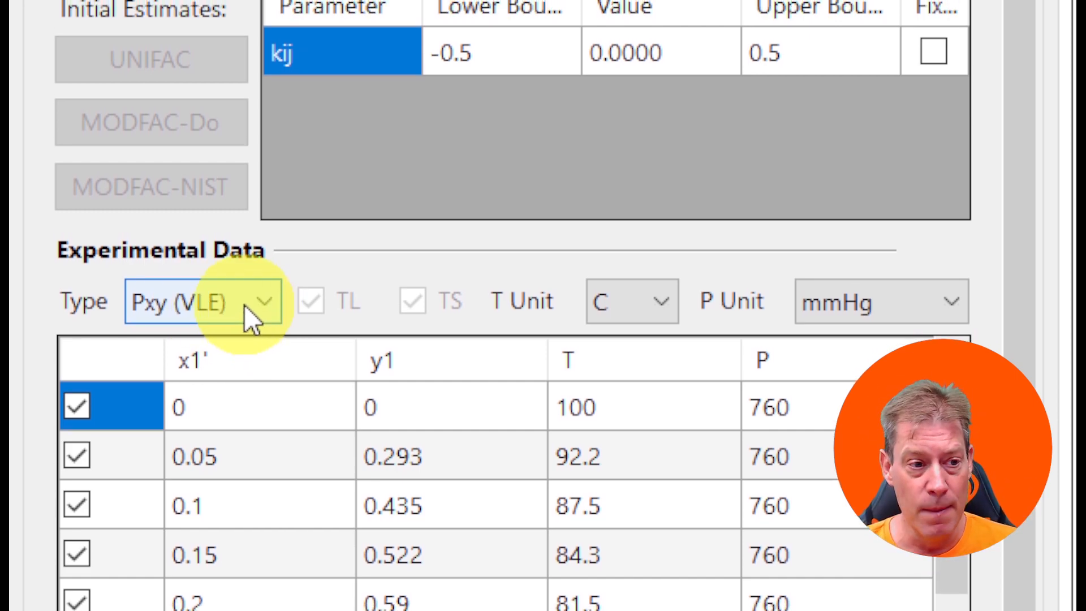
click(245, 307)
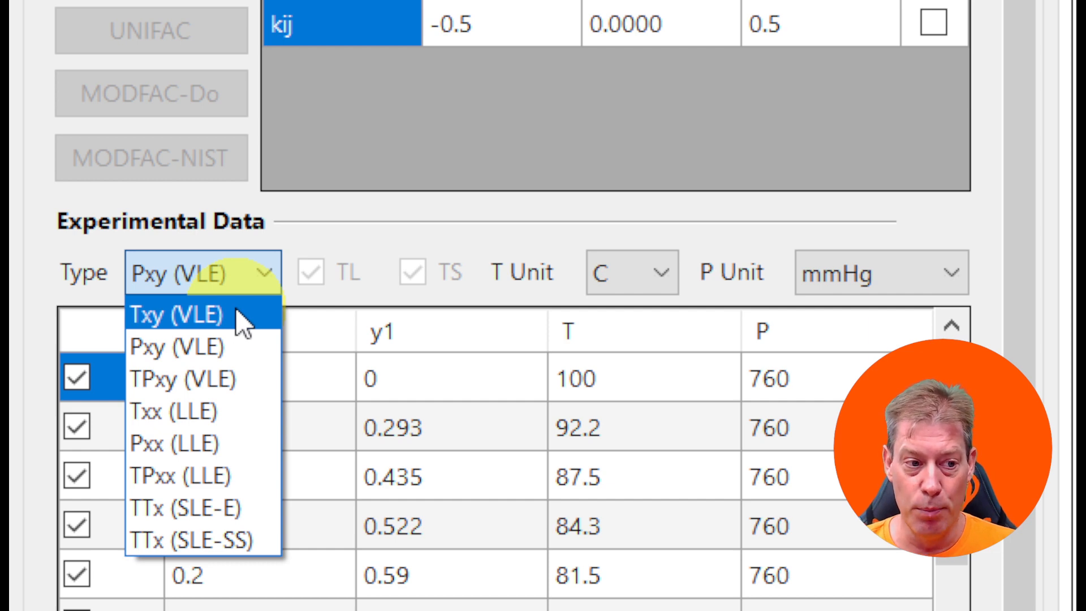
click(238, 312)
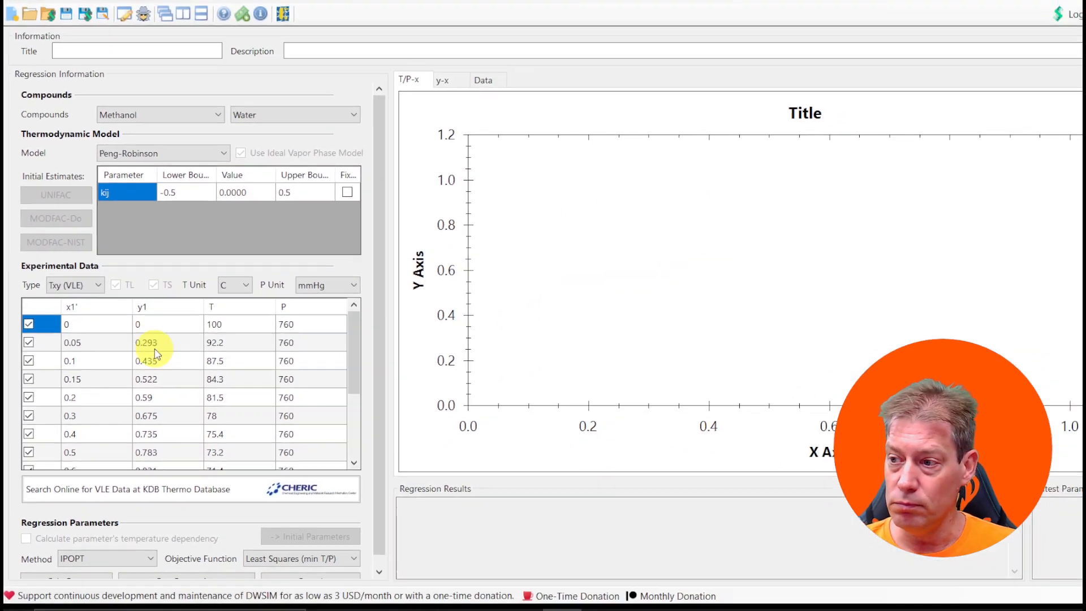
Set the objective function to Least Squares (min y/x) and run the Peng-Robinson regression on the loaded data.
scroll(473, 364, down, 1)
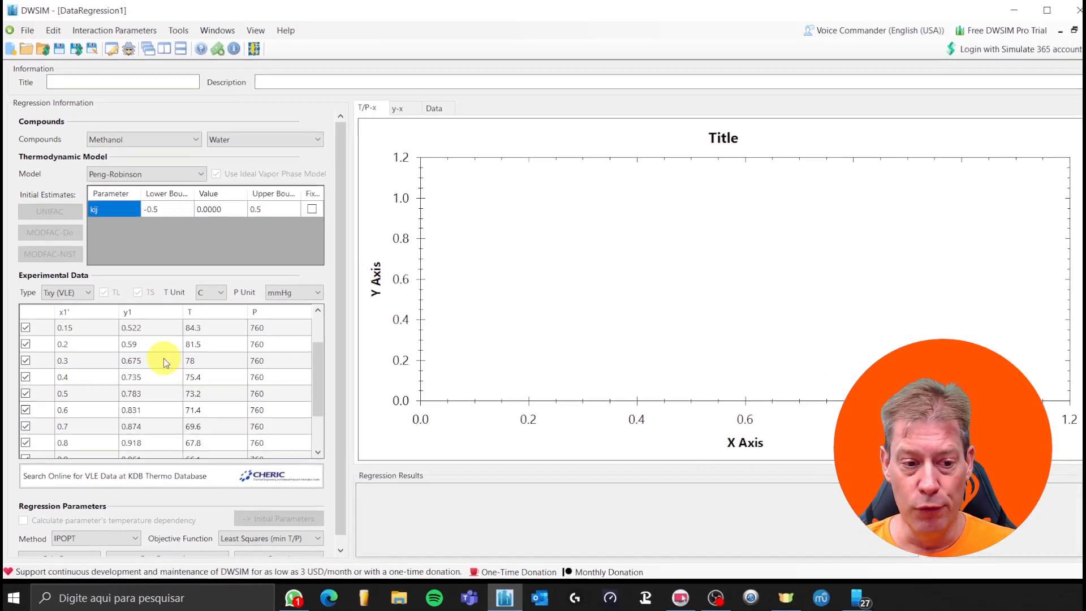
scroll(342, 399, down, 1)
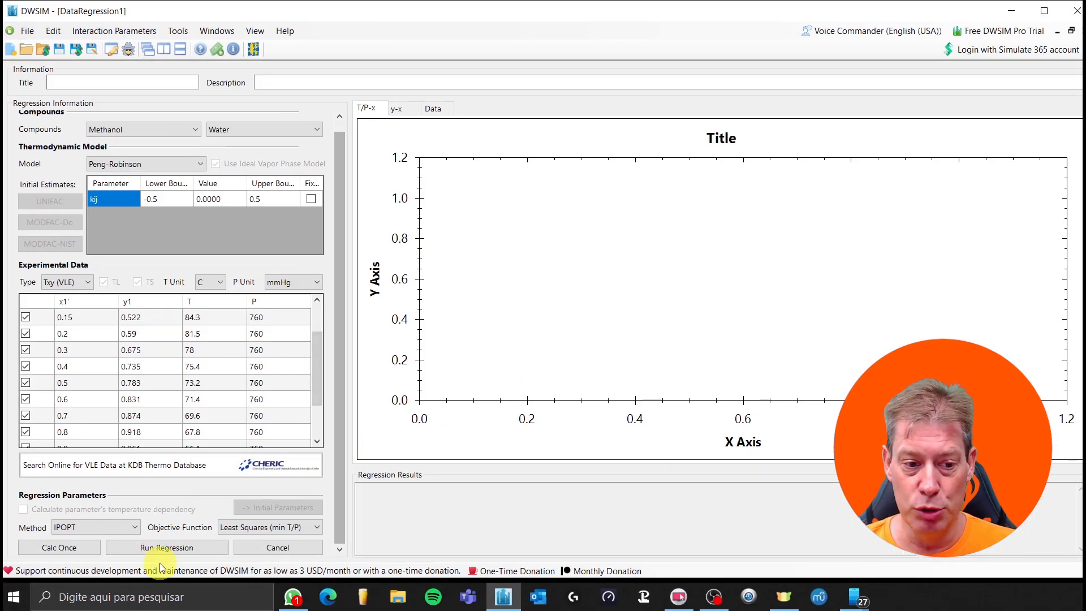
click(250, 532)
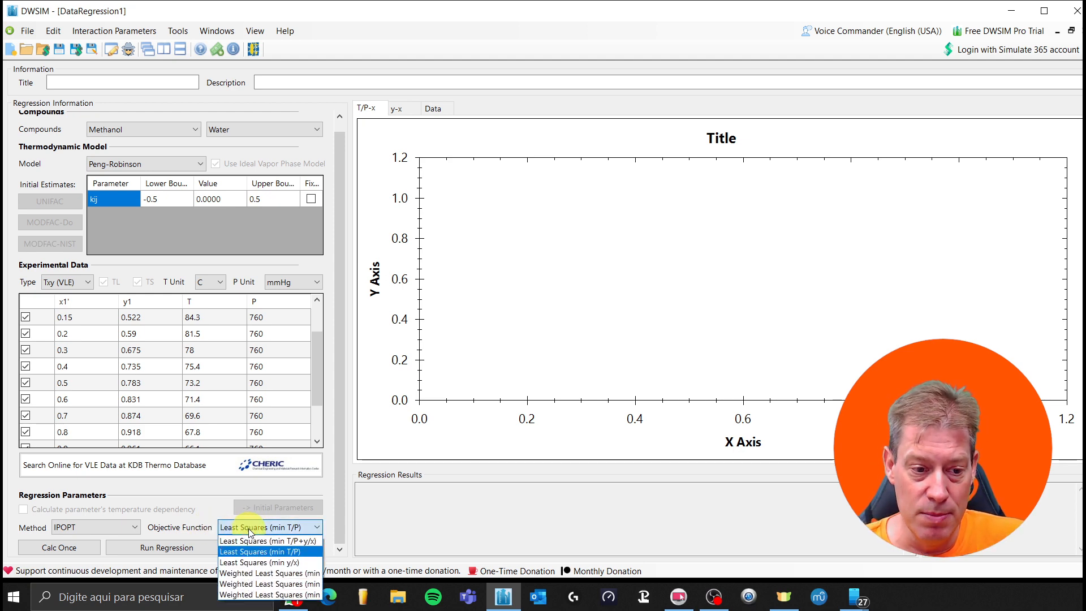
click(270, 563)
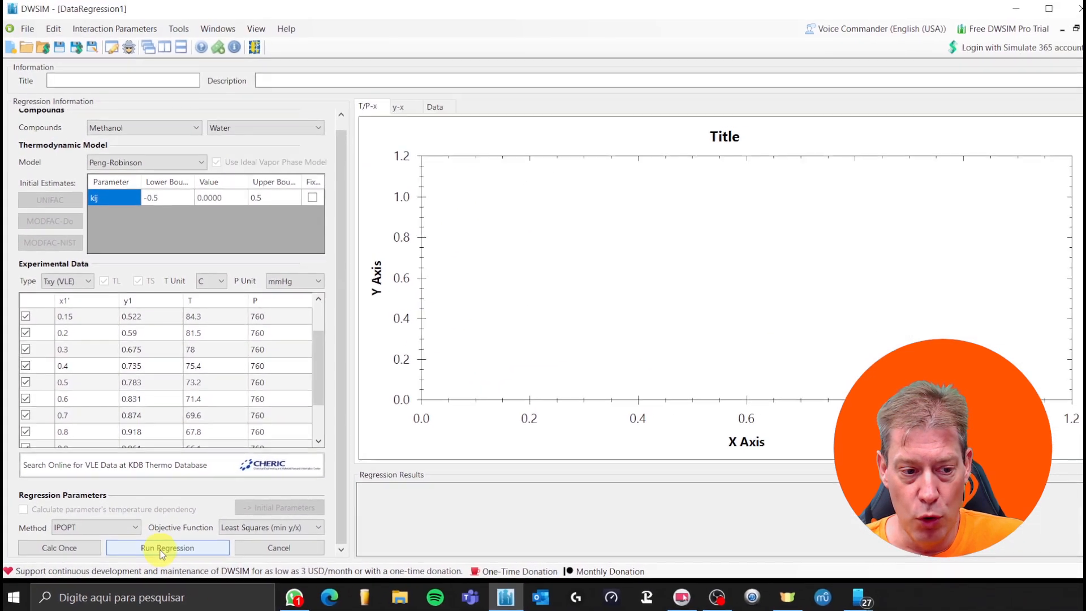
click(235, 433)
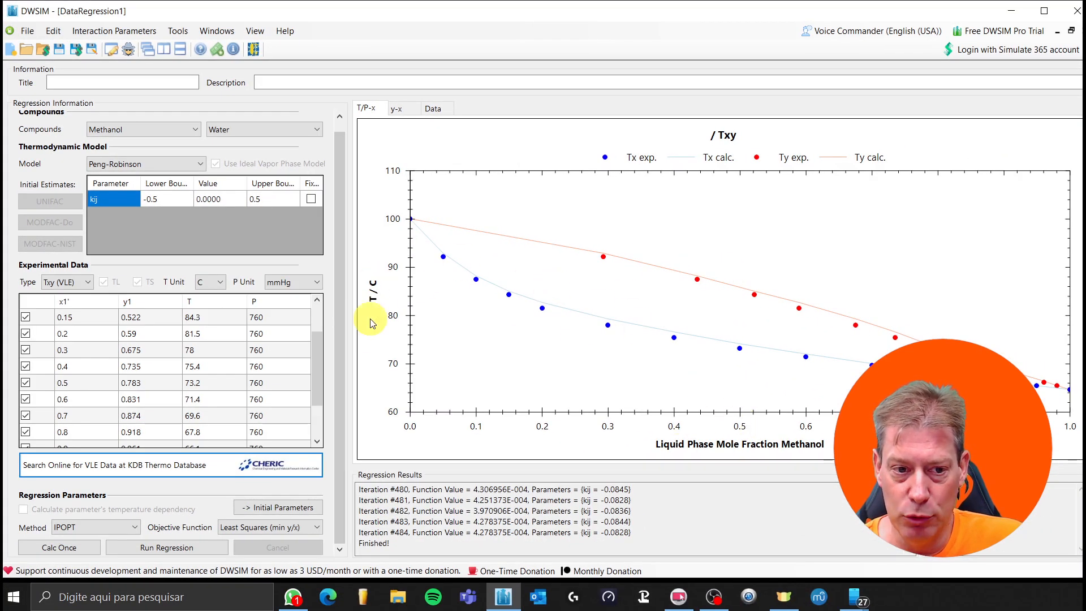
Compare experimental and calculated data in the y-x and T/P-x plots, and copy the regressed kij value from the latest parameters.
click(411, 113)
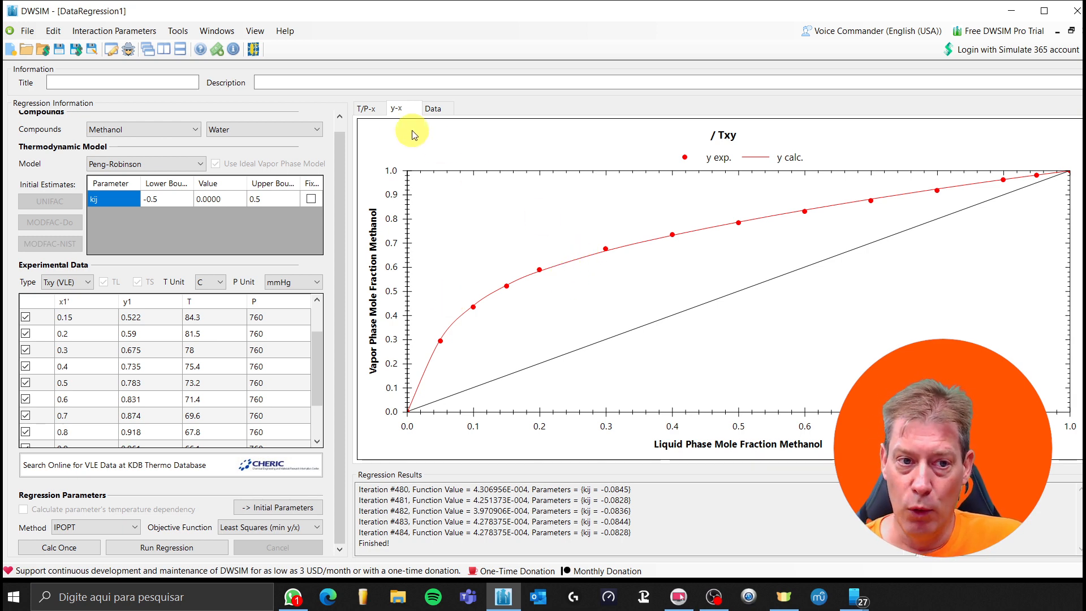
click(375, 107)
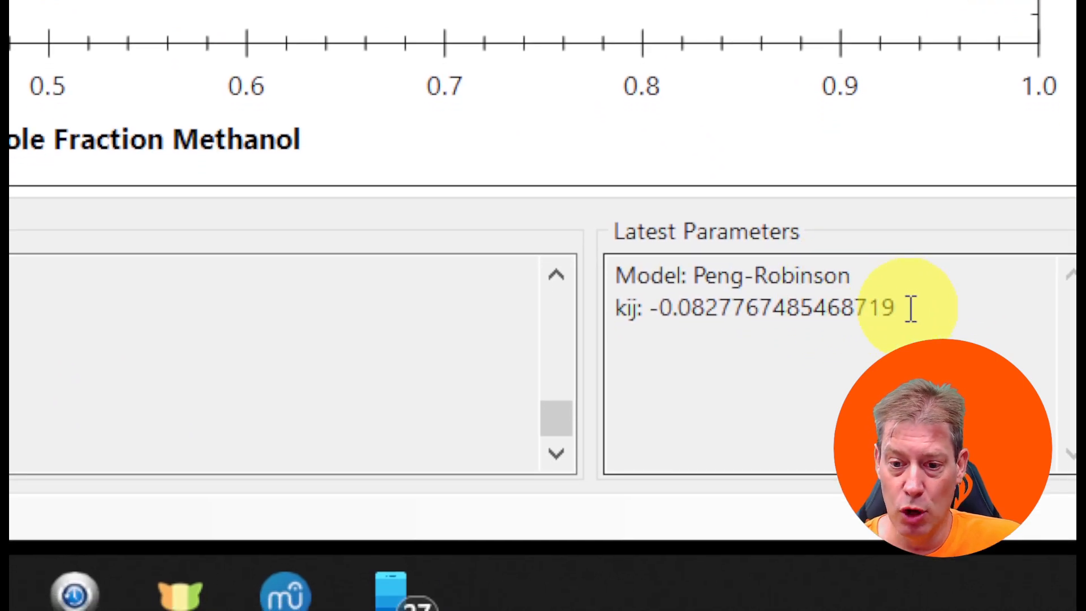
drag(911, 308, 646, 320)
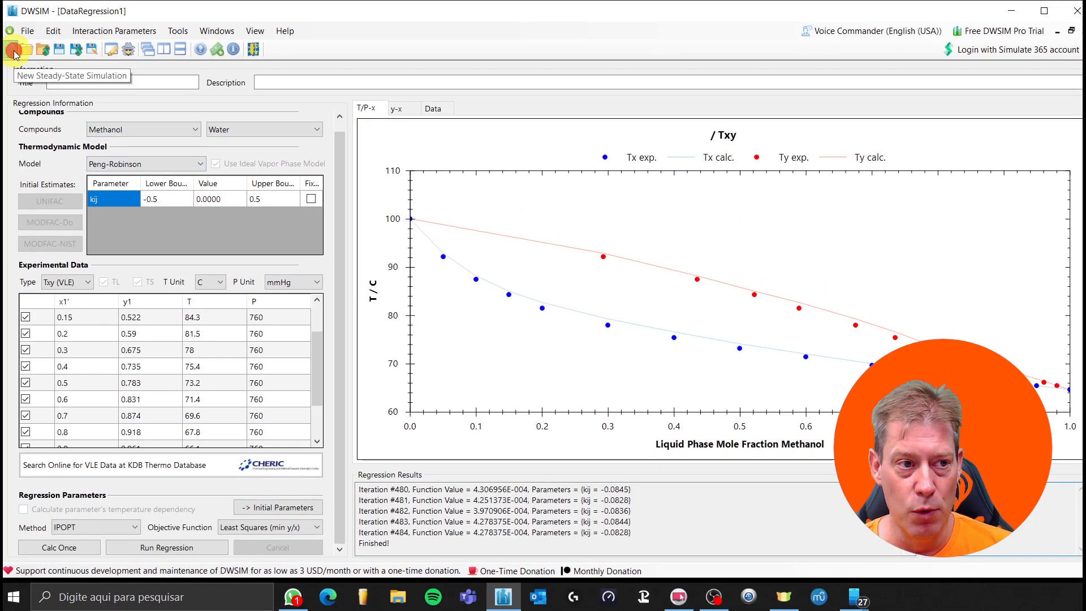
Create a new steady-state simulation and add Methanol and Water as its compounds.
click(20, 52)
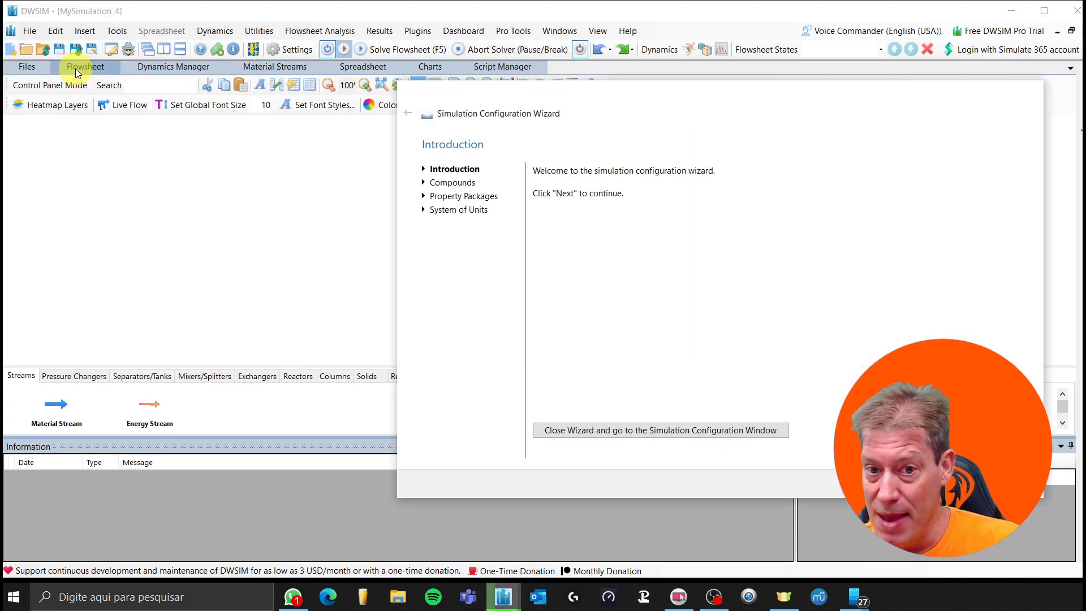
click(948, 484)
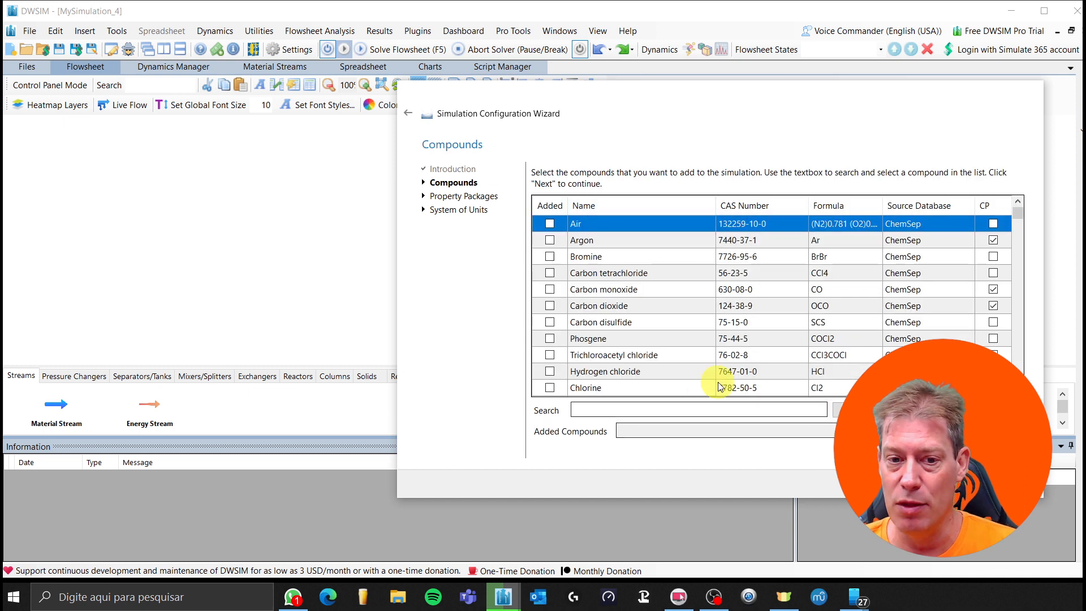
click(616, 409)
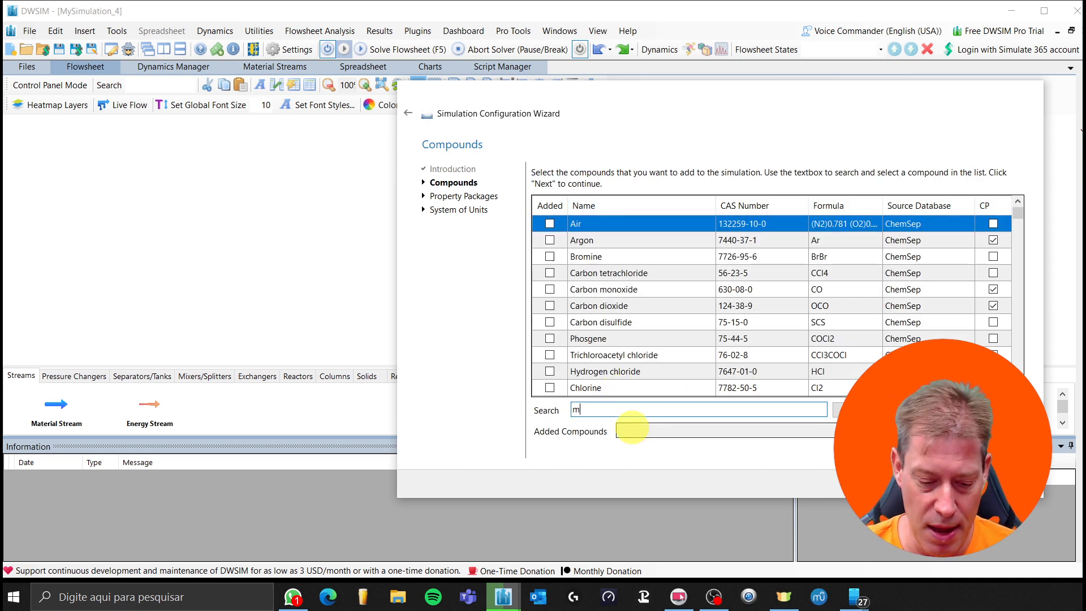
text(me)
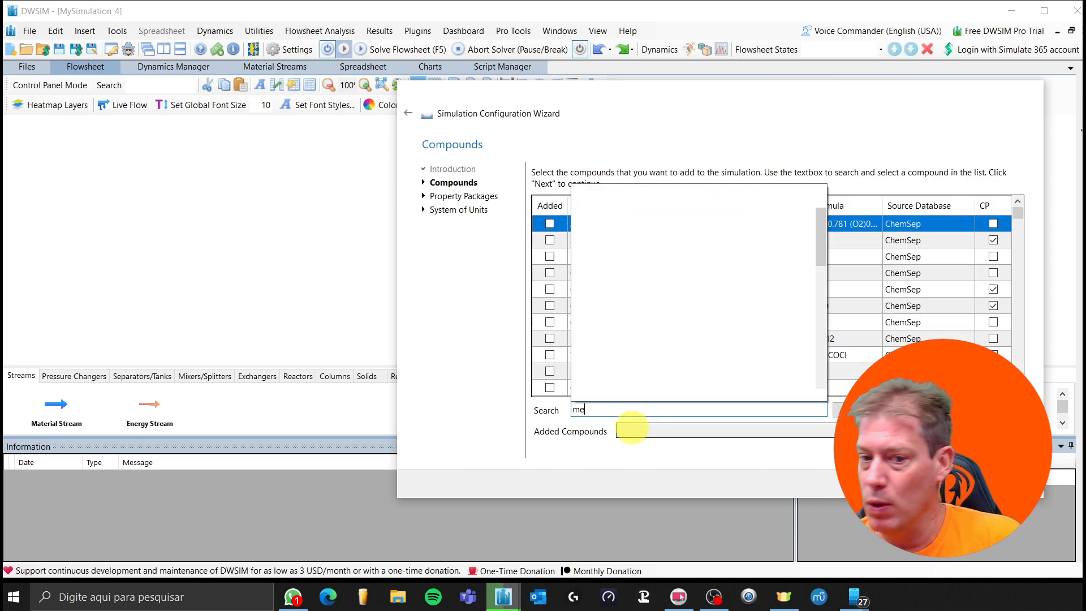
text(t)
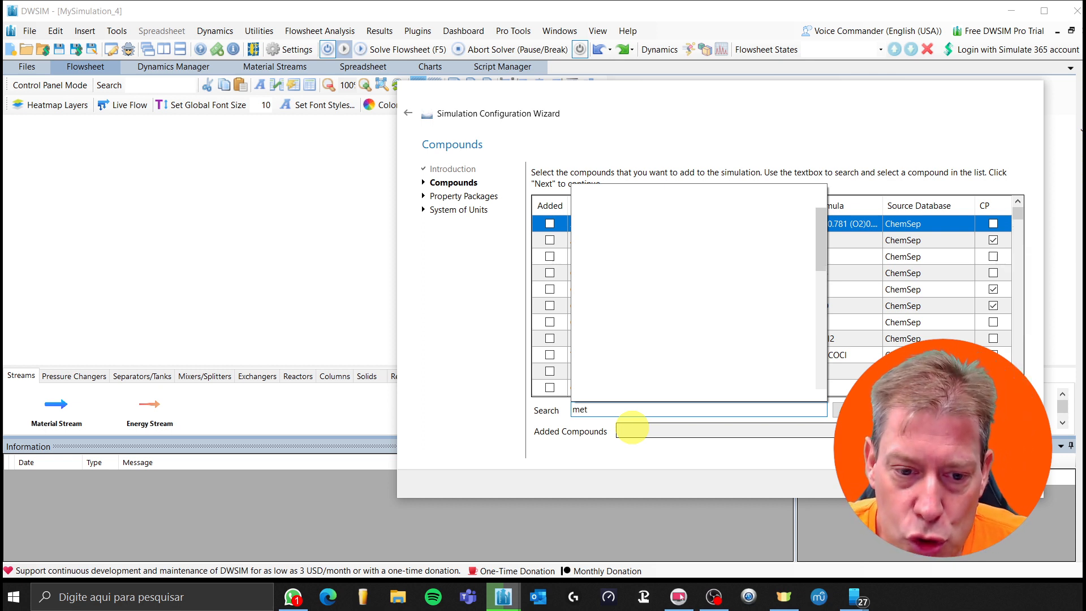
text(h)
key(BackSpace)
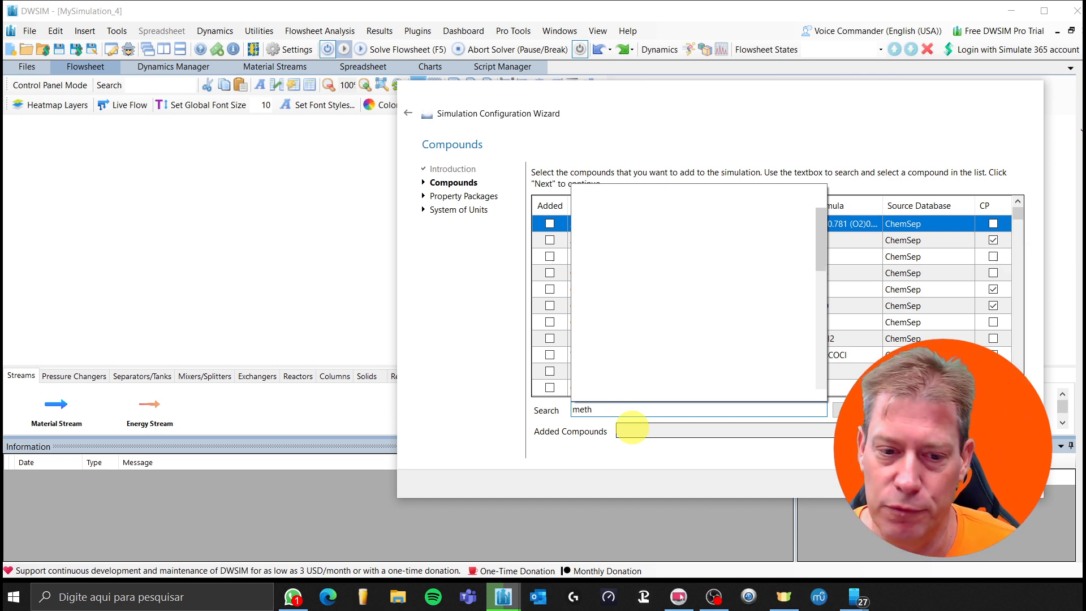
text(a)
key(BackSpace)
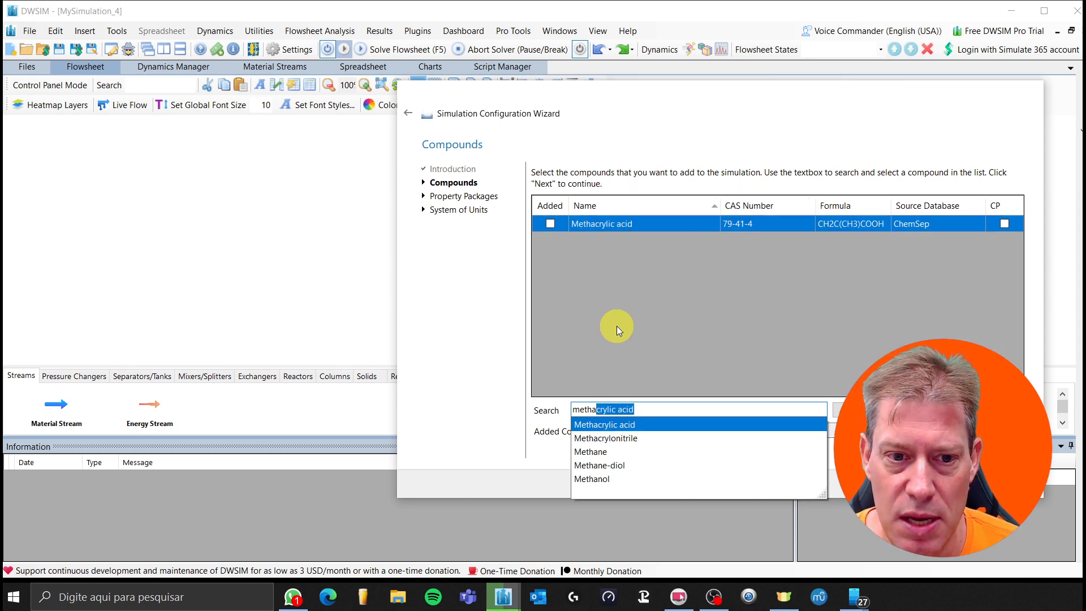
click(593, 479)
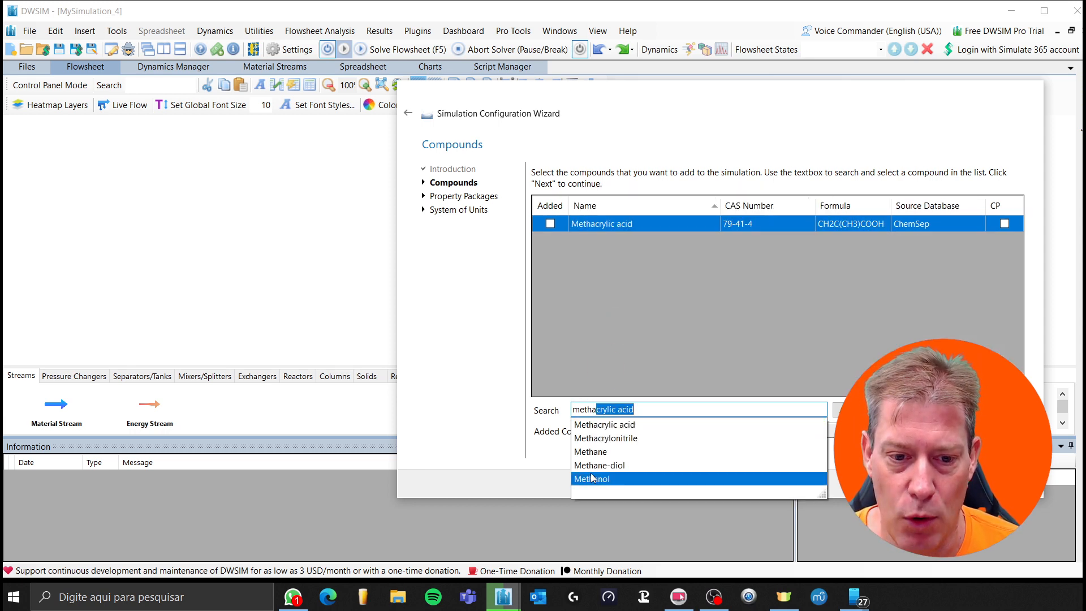
click(615, 409)
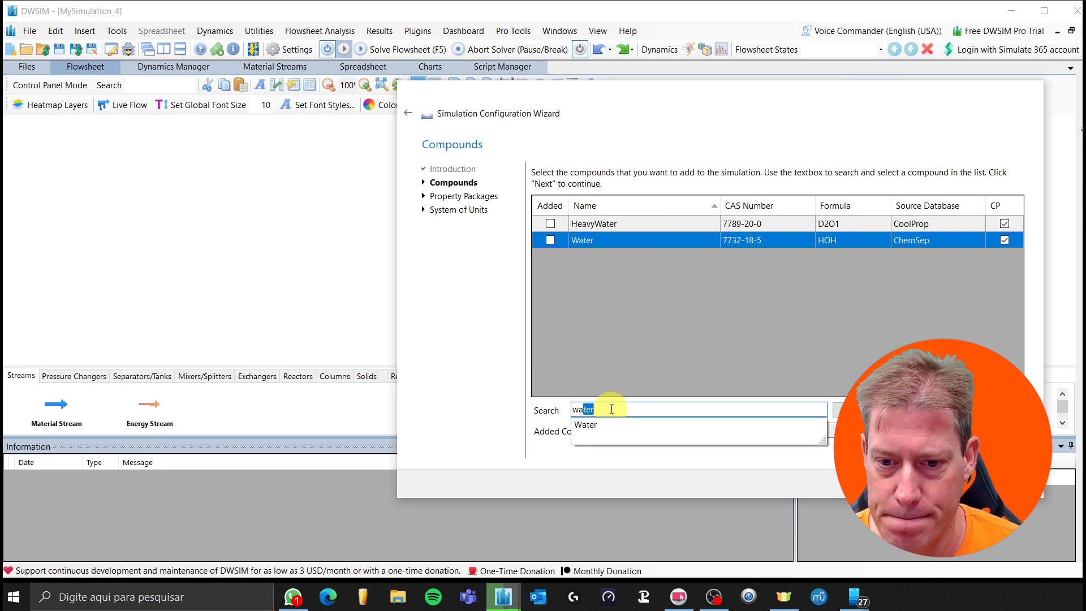
click(549, 241)
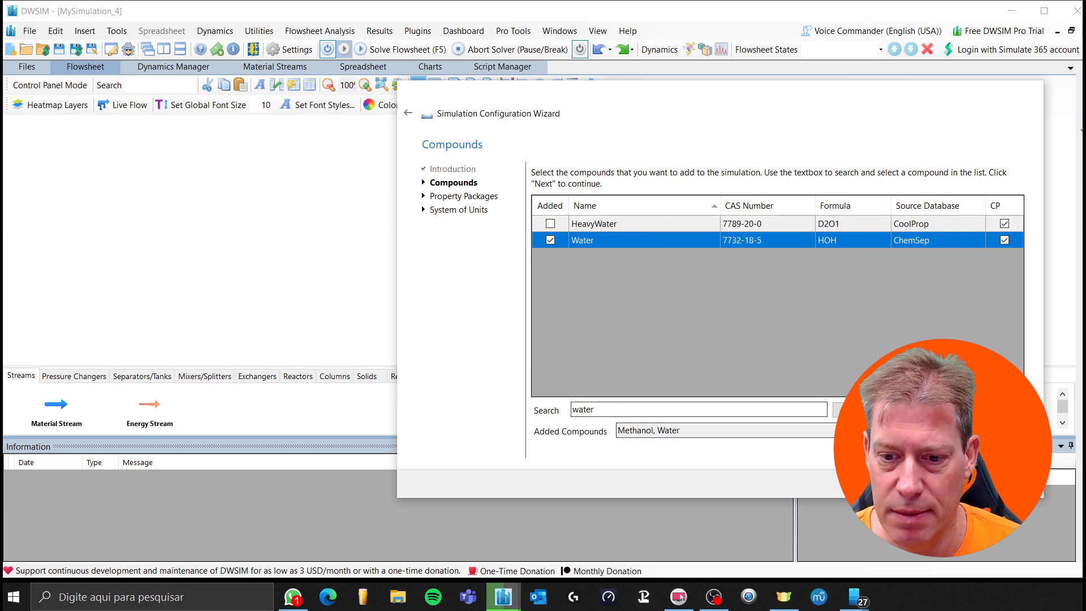
click(957, 484)
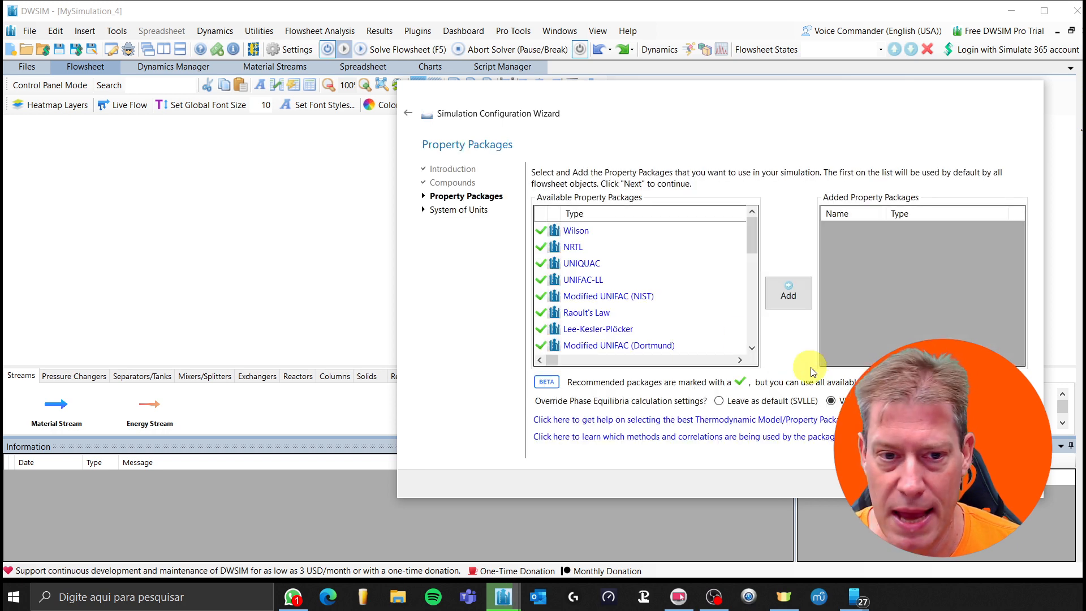
Add the NRTL property package, check its methanol-water interaction parameters and complete the configuration wizard.
double_click(575, 249)
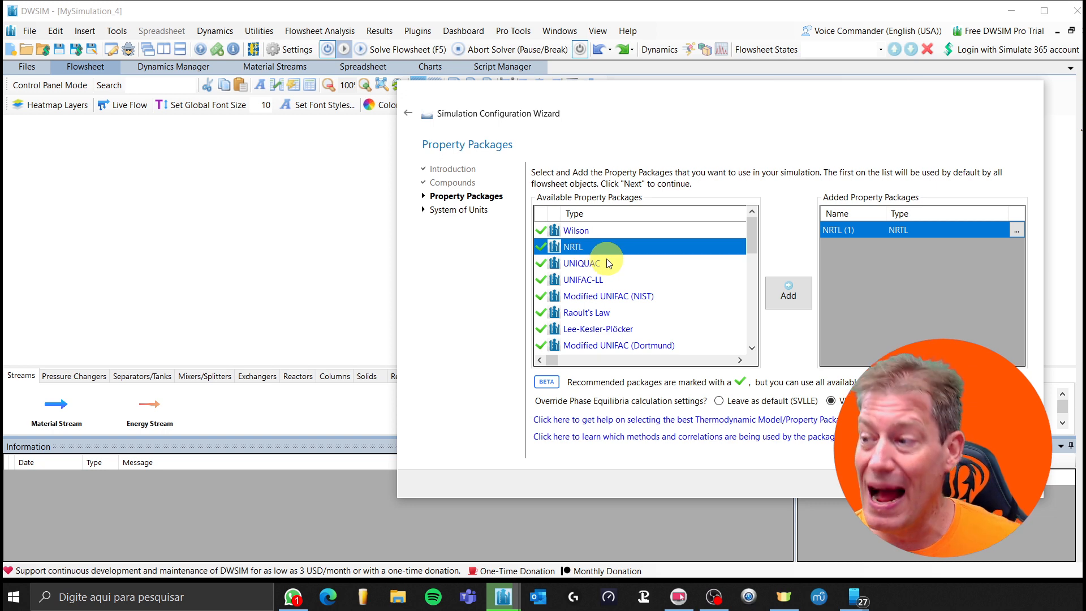
click(1016, 232)
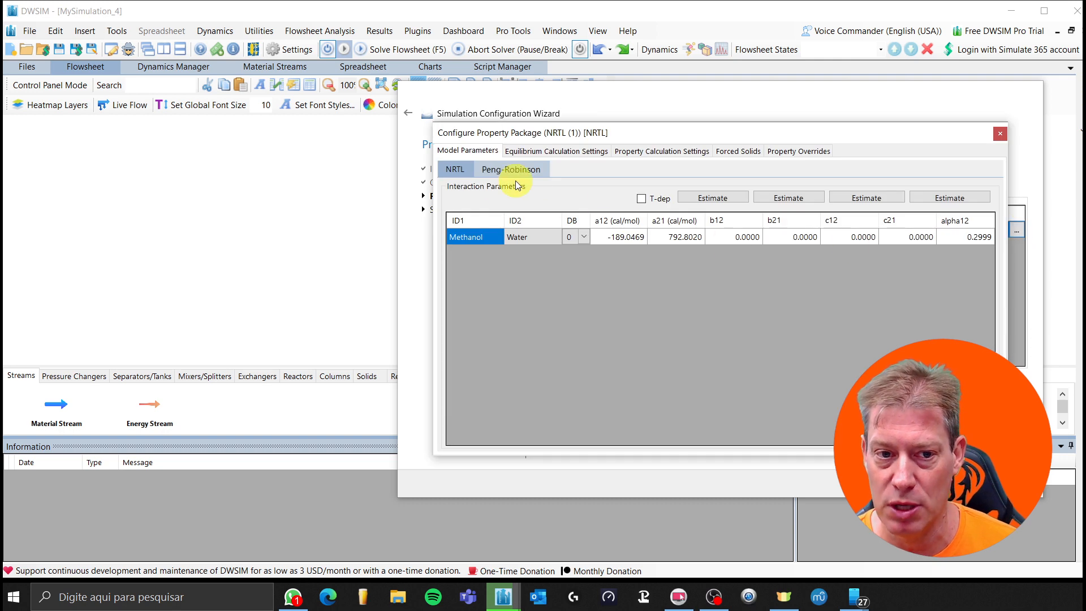
click(1000, 134)
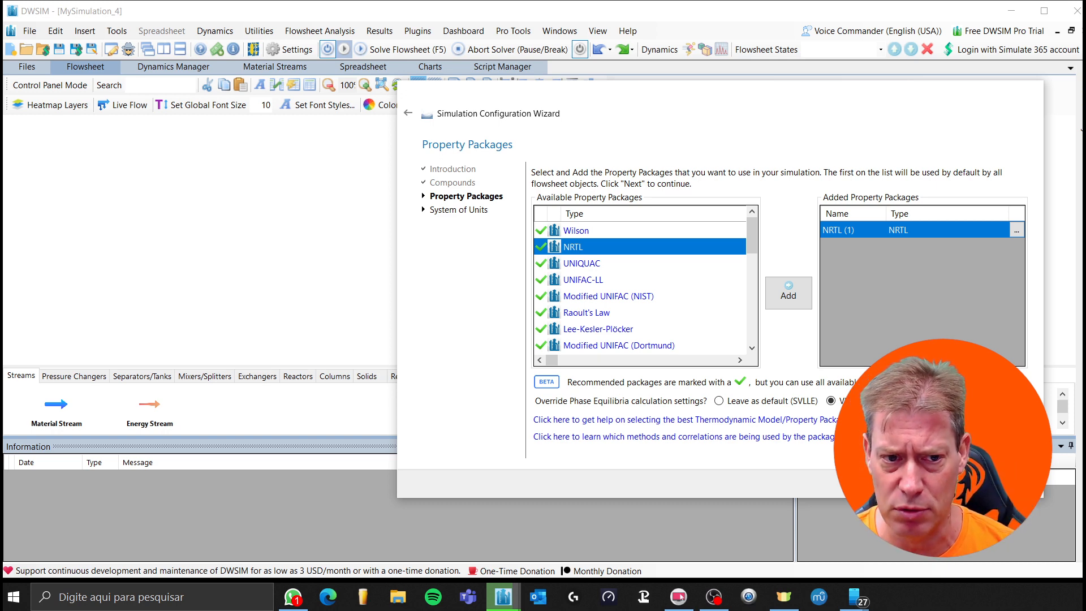
click(960, 483)
click(961, 484)
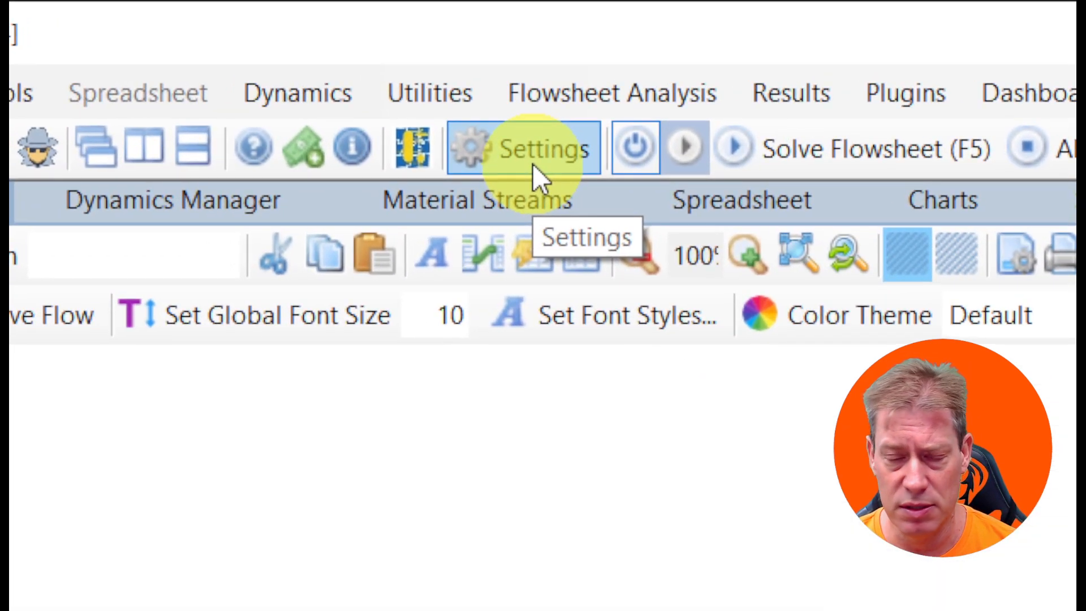
Set the NRTL package's Peng-Robinson kij for methanol and water to -0.0827767485468719 in the thermodynamics settings, and return to its NRTL parameters.
click(388, 100)
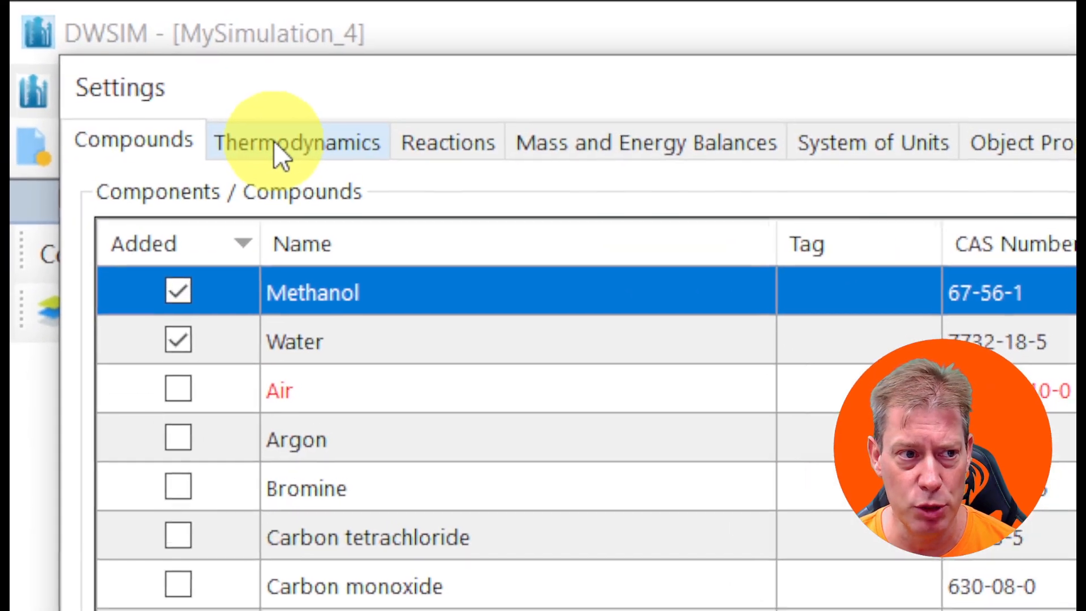
click(223, 119)
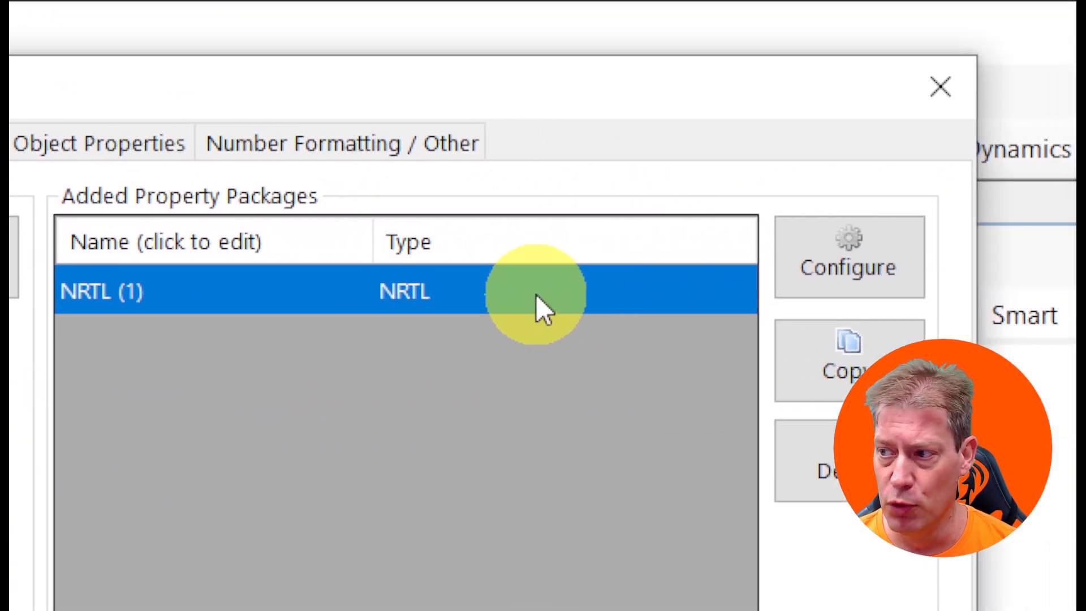
click(568, 266)
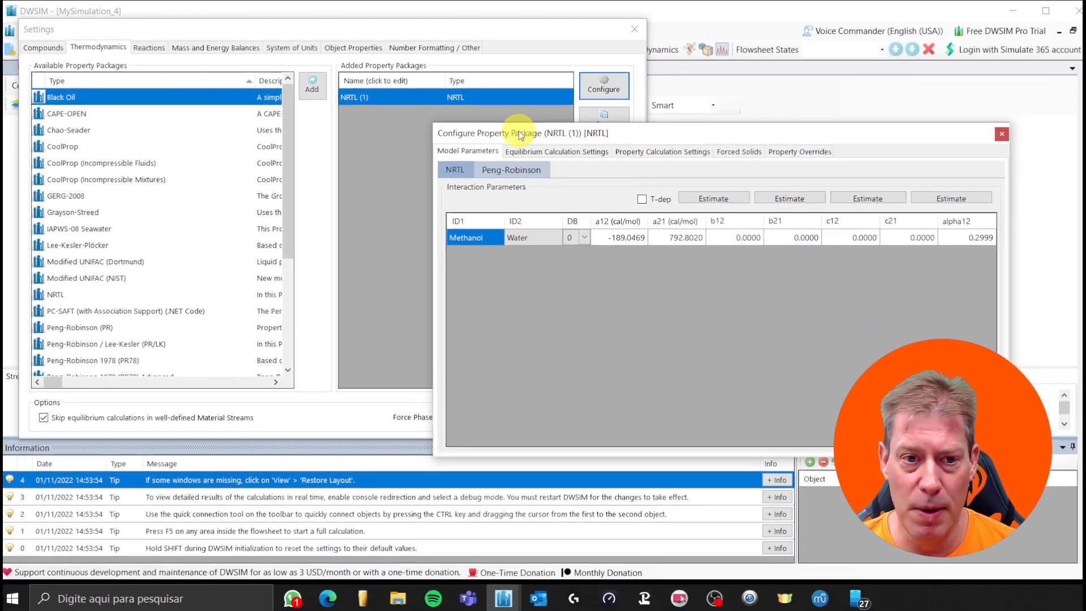
click(512, 169)
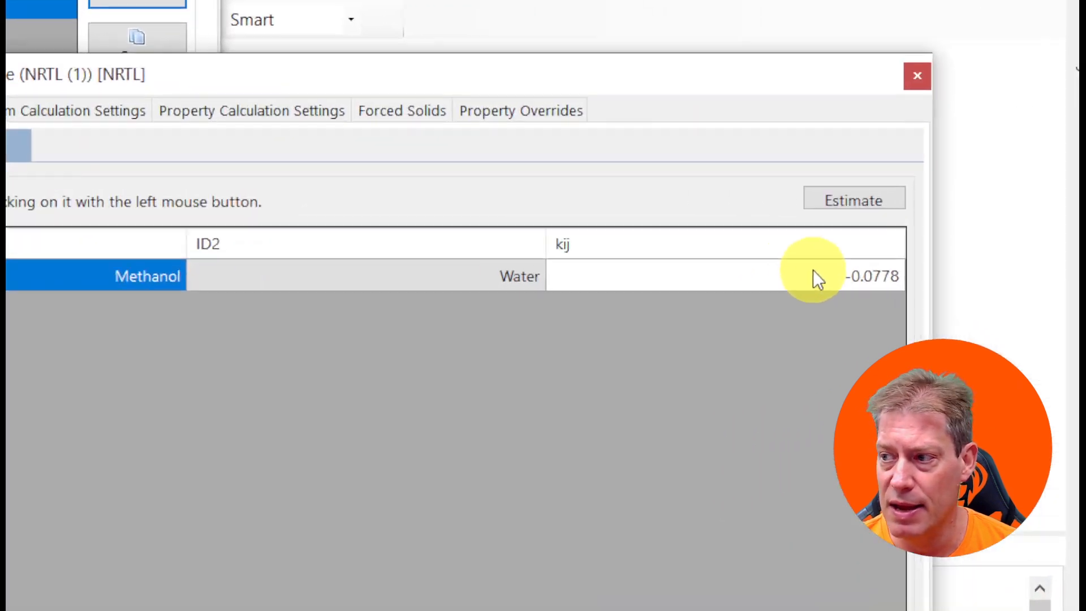
double_click(814, 277)
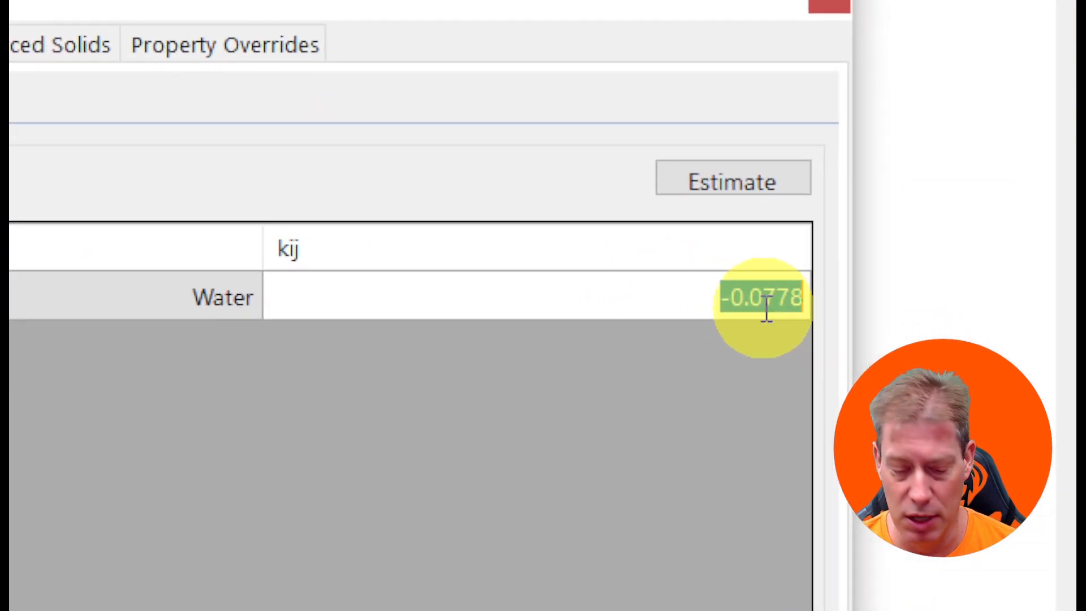
text(-0.0827767485468719)
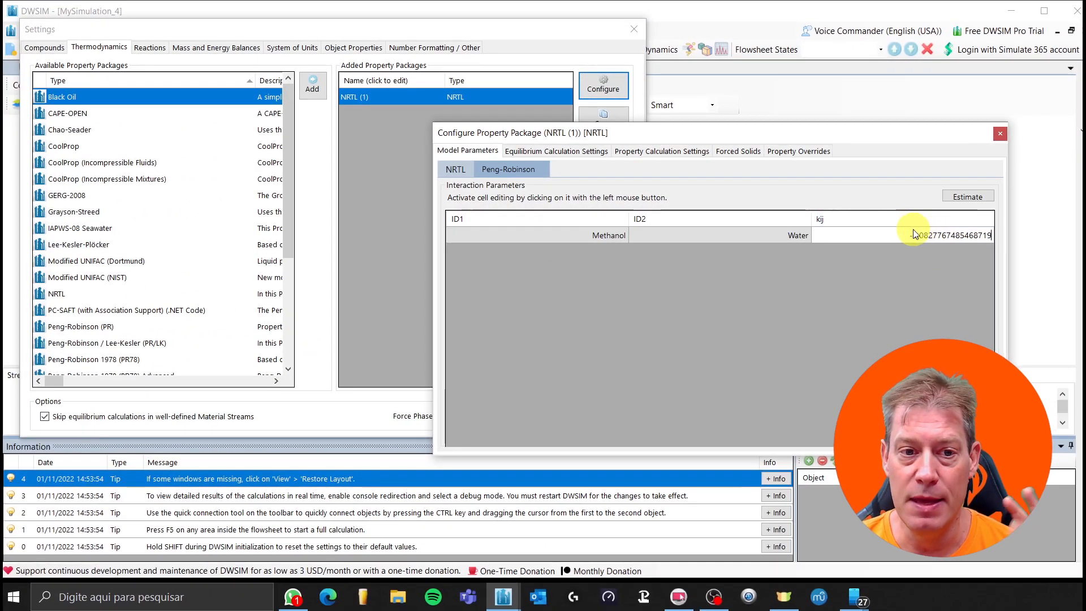
click(456, 169)
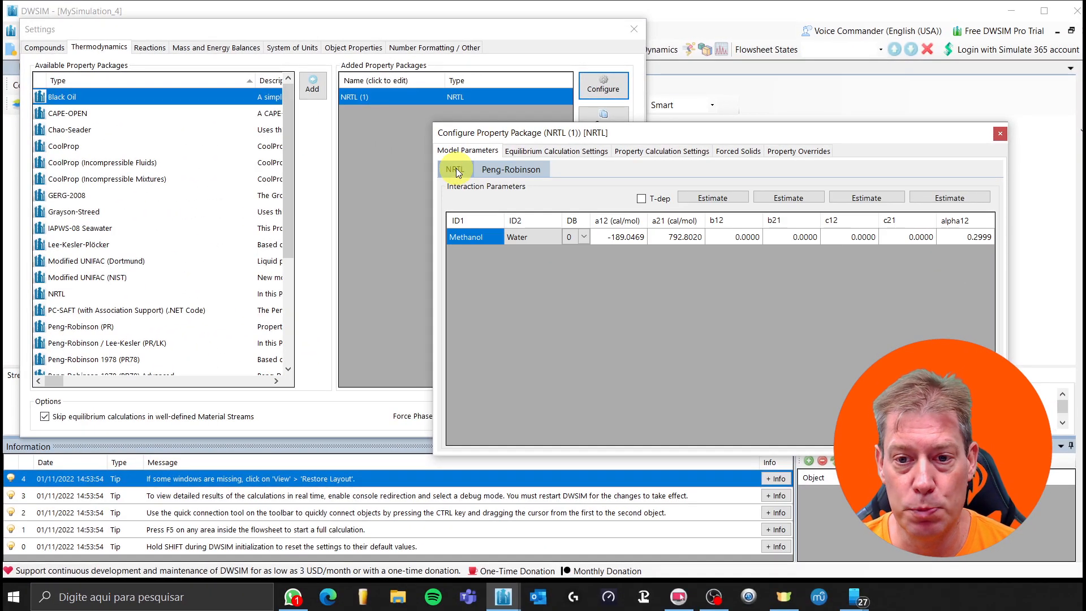
Finish checking the NRTL interaction parameters, close the package configuration and settings, and switch back to the DataRegression1 study.
click(583, 233)
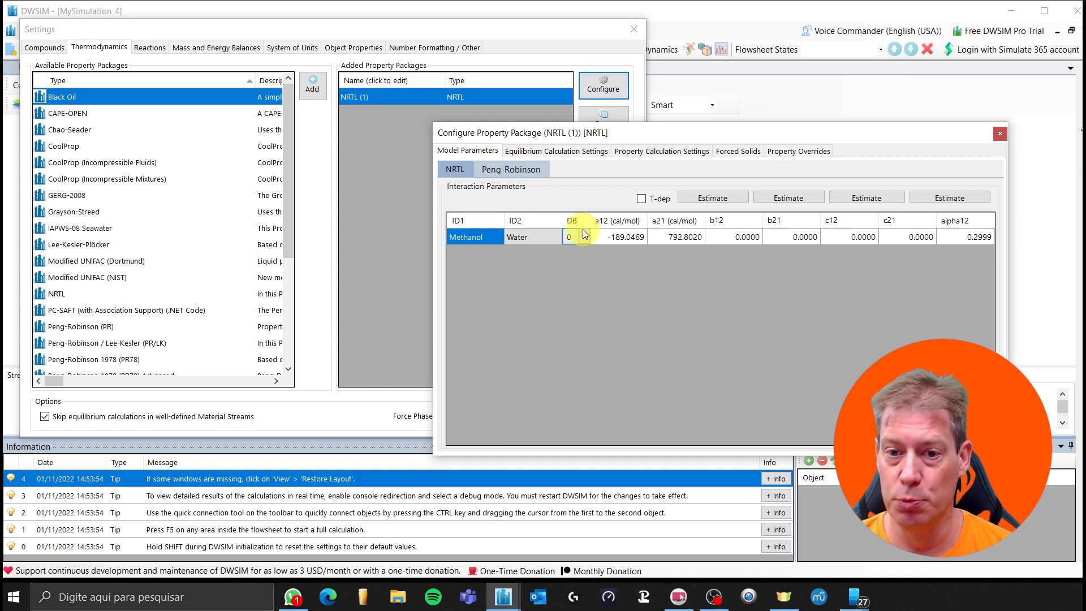
click(1000, 134)
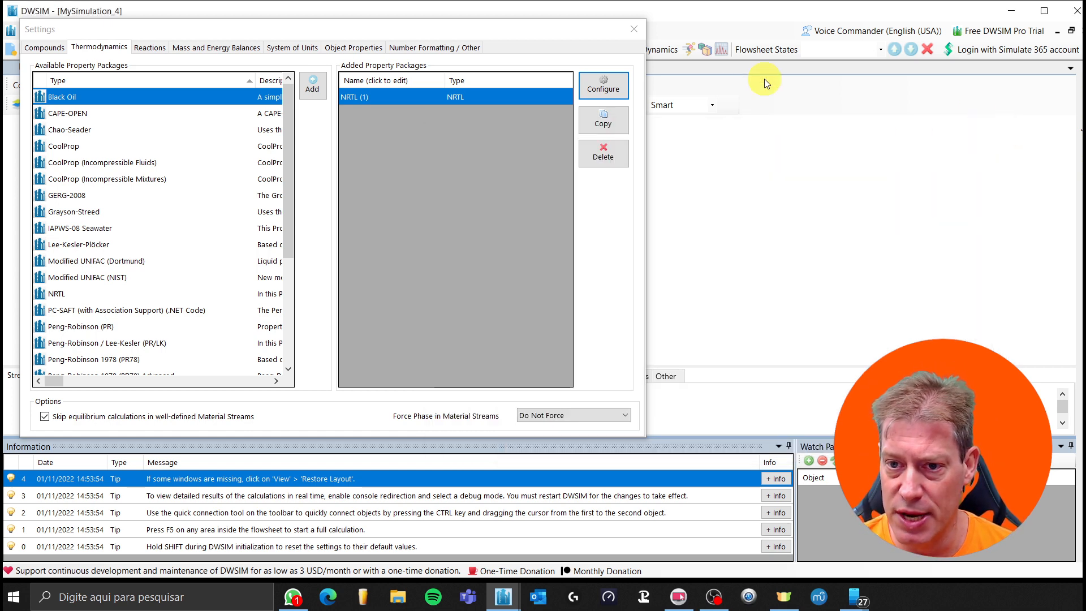
click(639, 34)
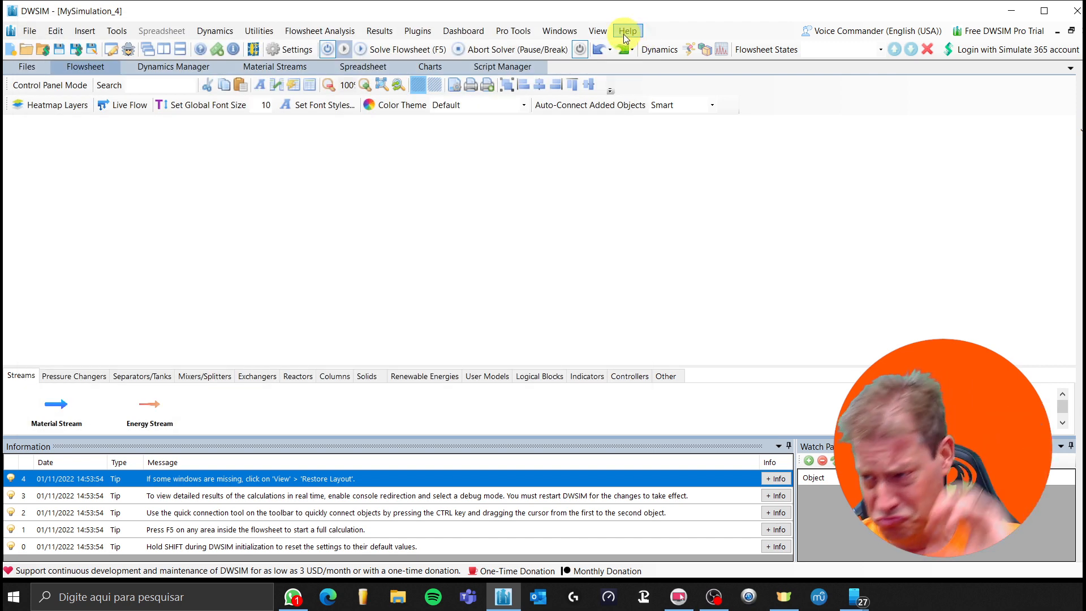
click(567, 33)
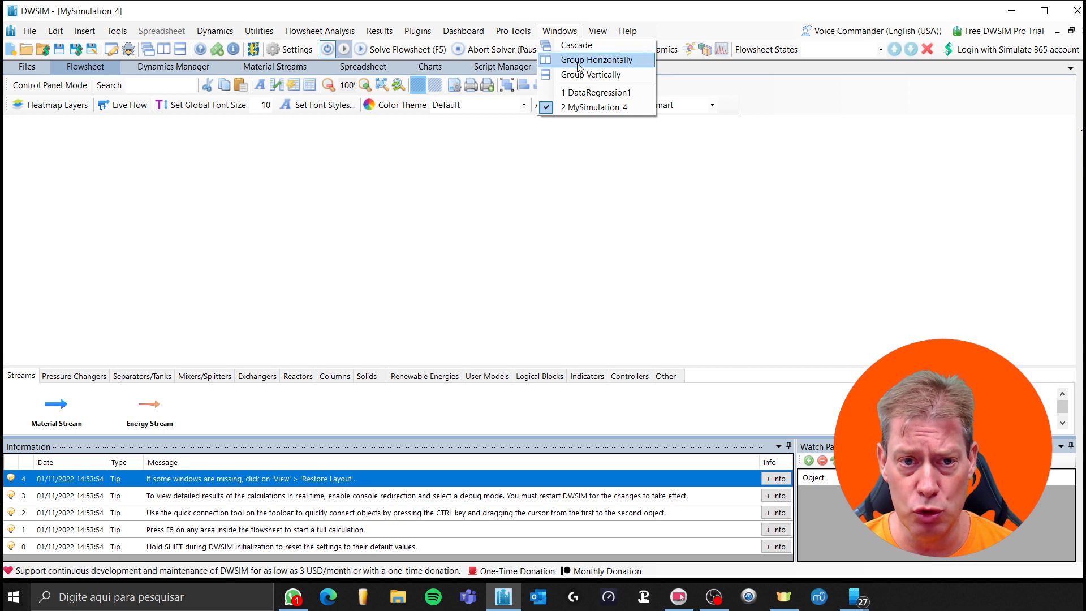
click(582, 94)
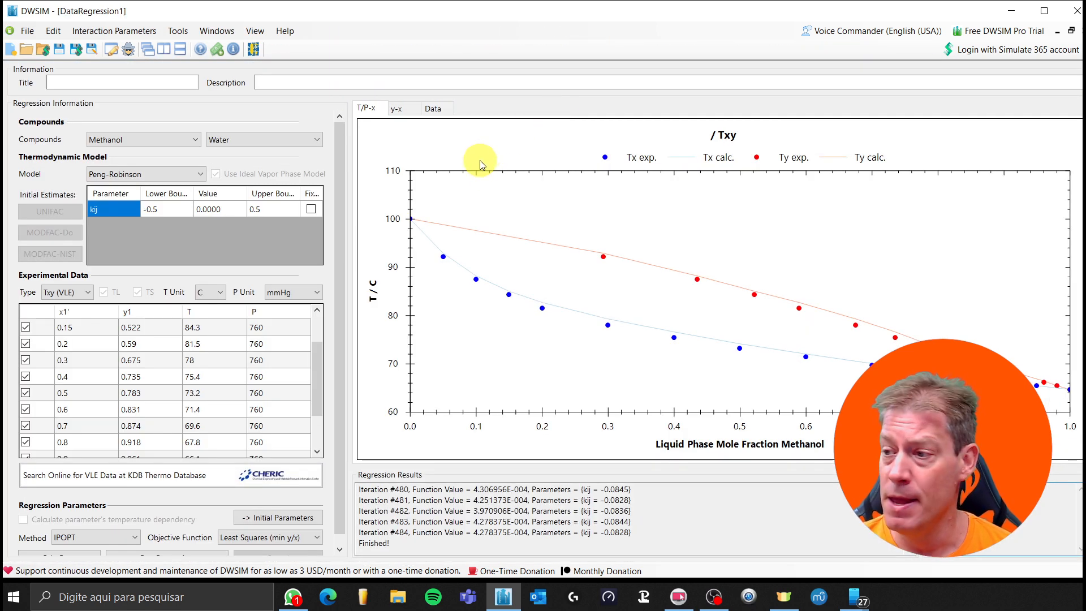
Set the regression model to NRTL without parameter temperature dependency, and release the fixed alpha12 parameter.
click(142, 173)
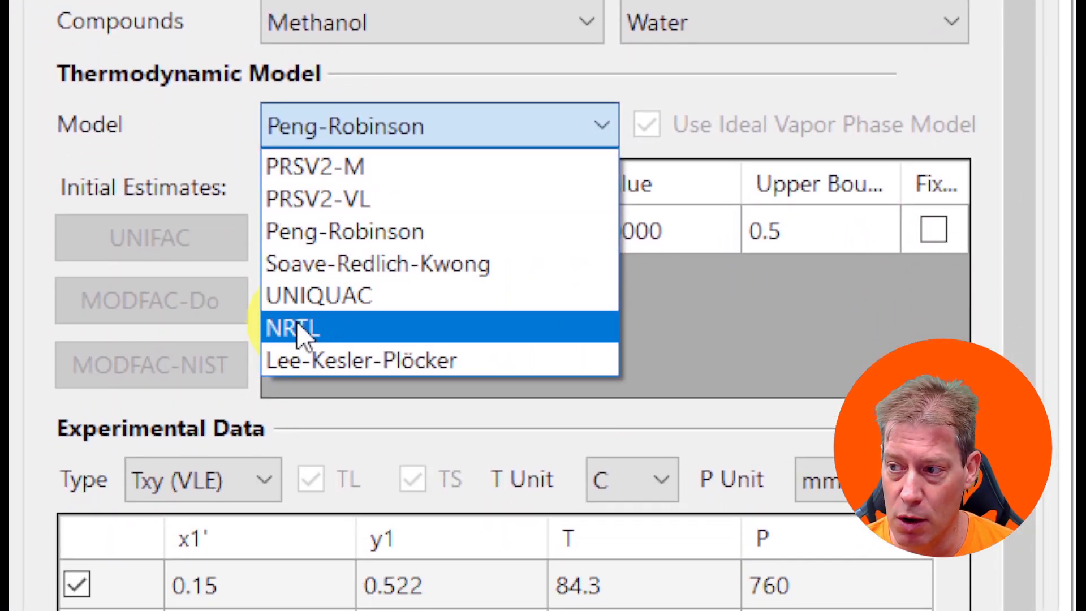
click(283, 518)
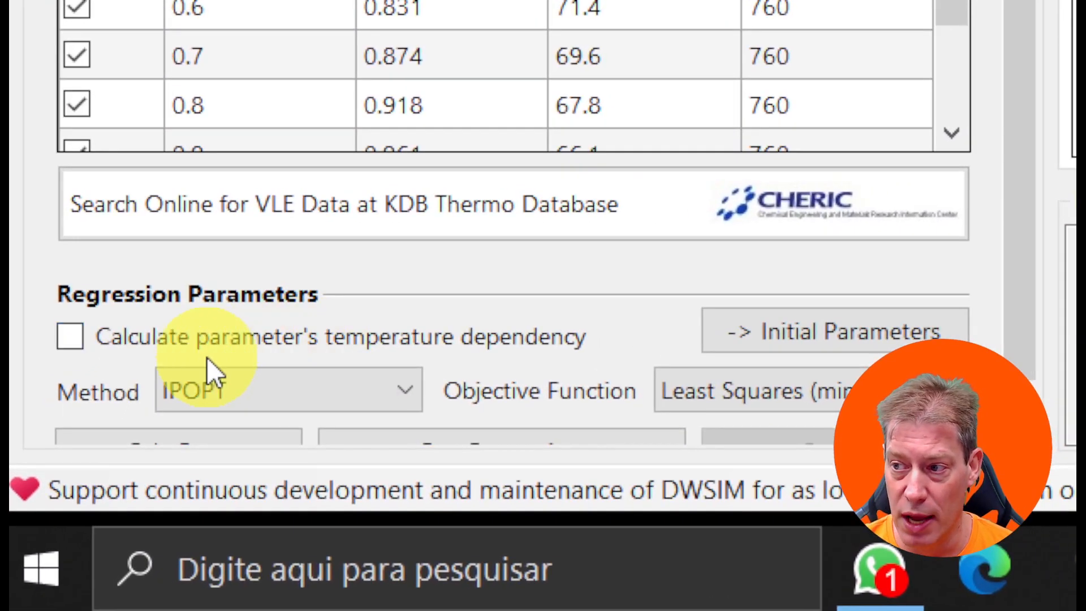
click(207, 349)
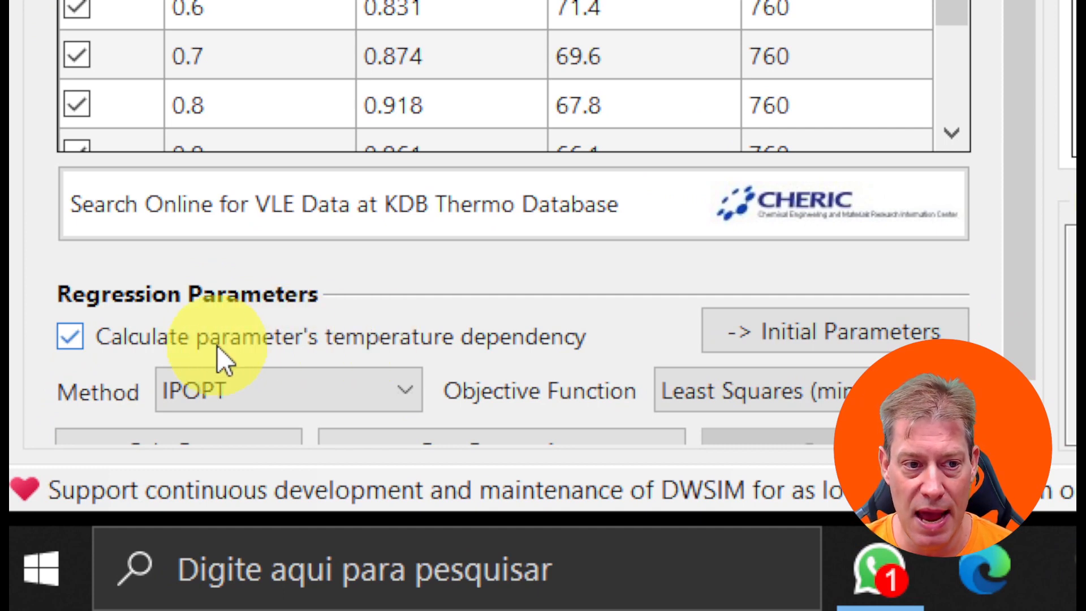
click(220, 361)
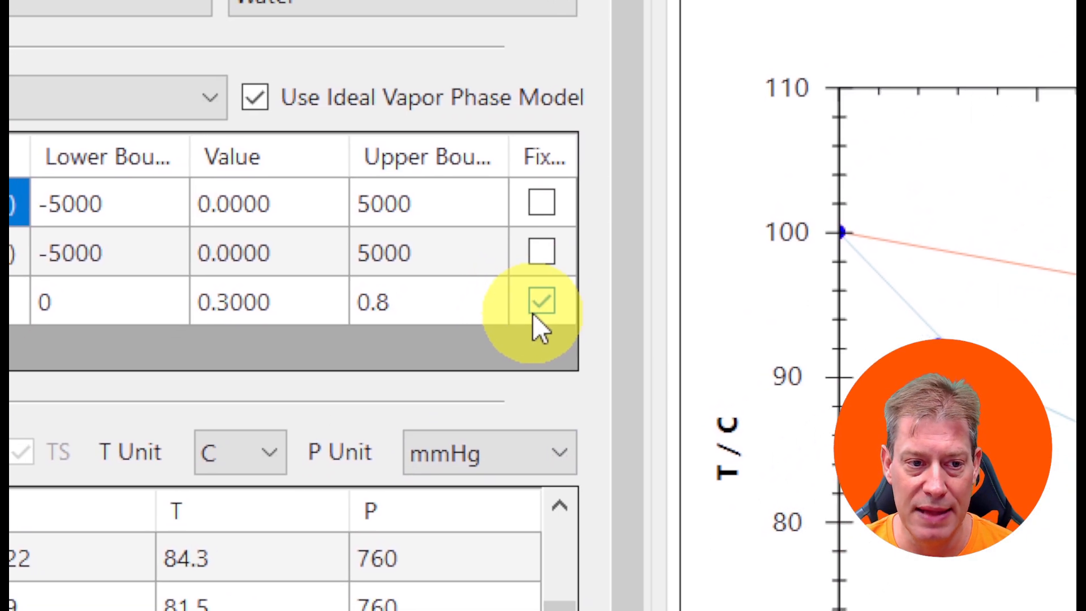
click(533, 313)
Run the NRTL regression from MODFAC-NIST initial estimates and check the fit in the y-x plot.
click(175, 362)
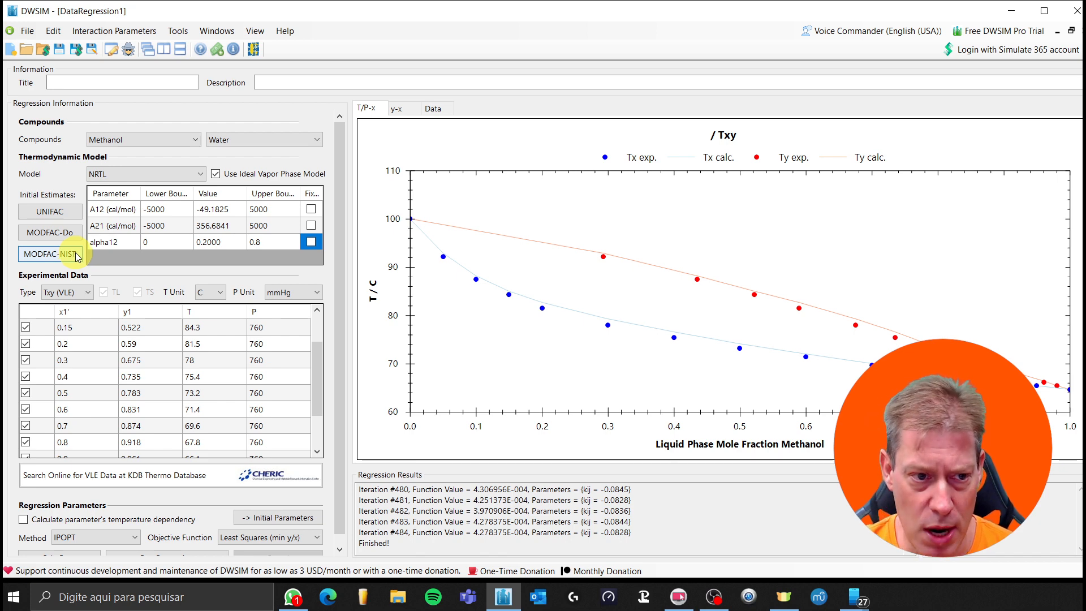
click(77, 256)
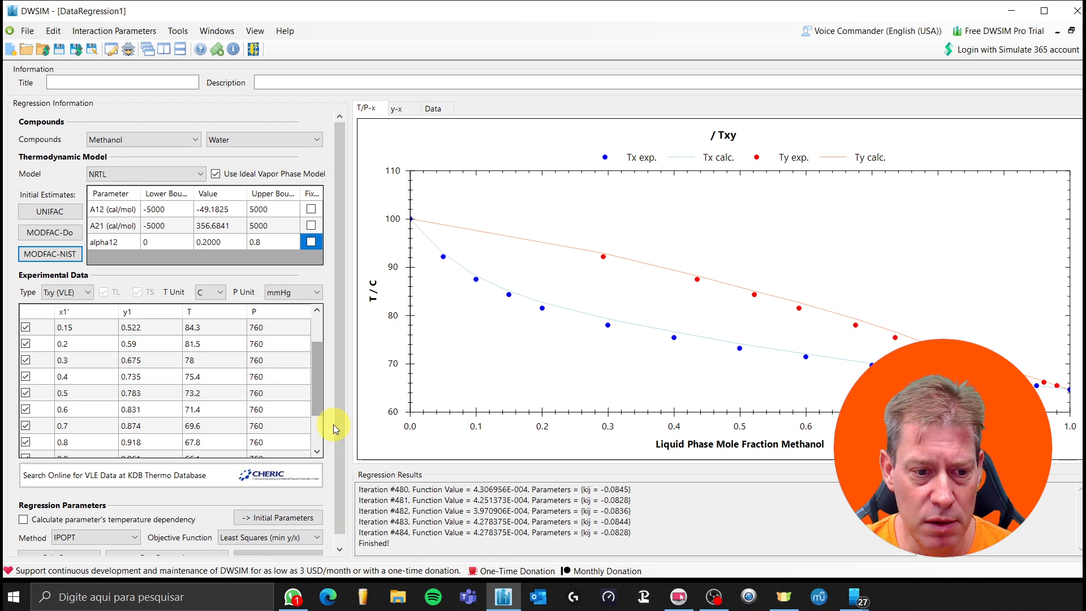
scroll(343, 471, down, 1)
click(179, 550)
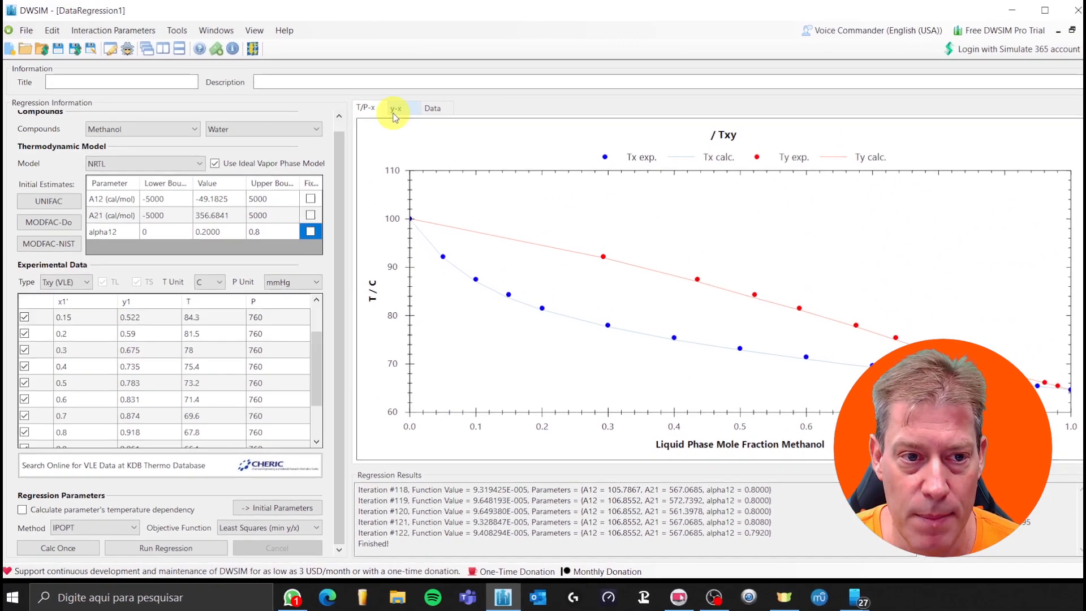
click(394, 113)
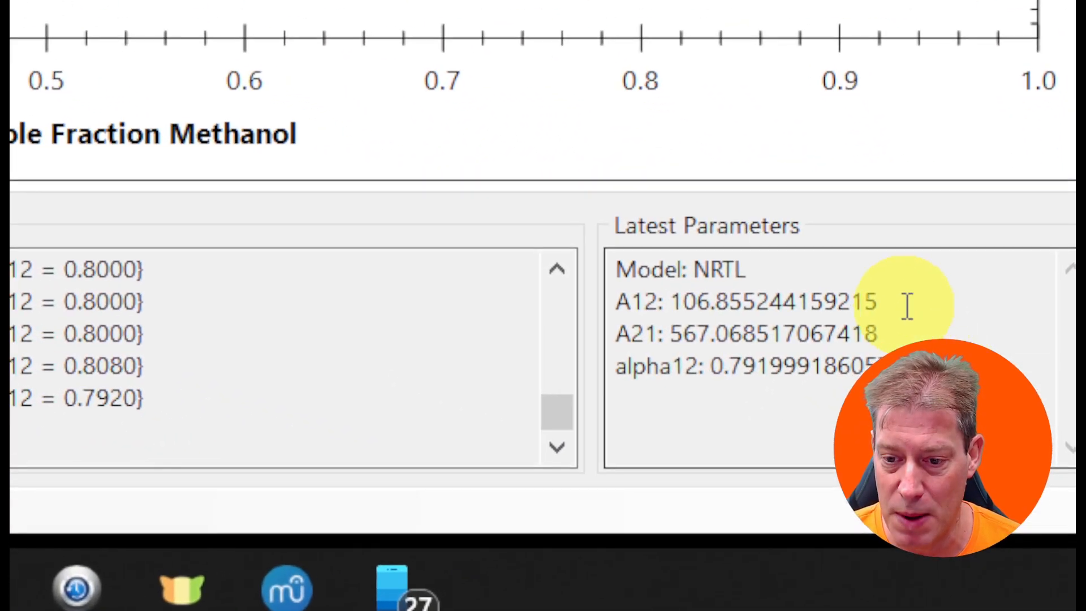
Copy the regressed A12 value from the latest parameters and switch to MySimulation_4.
drag(907, 308, 681, 304)
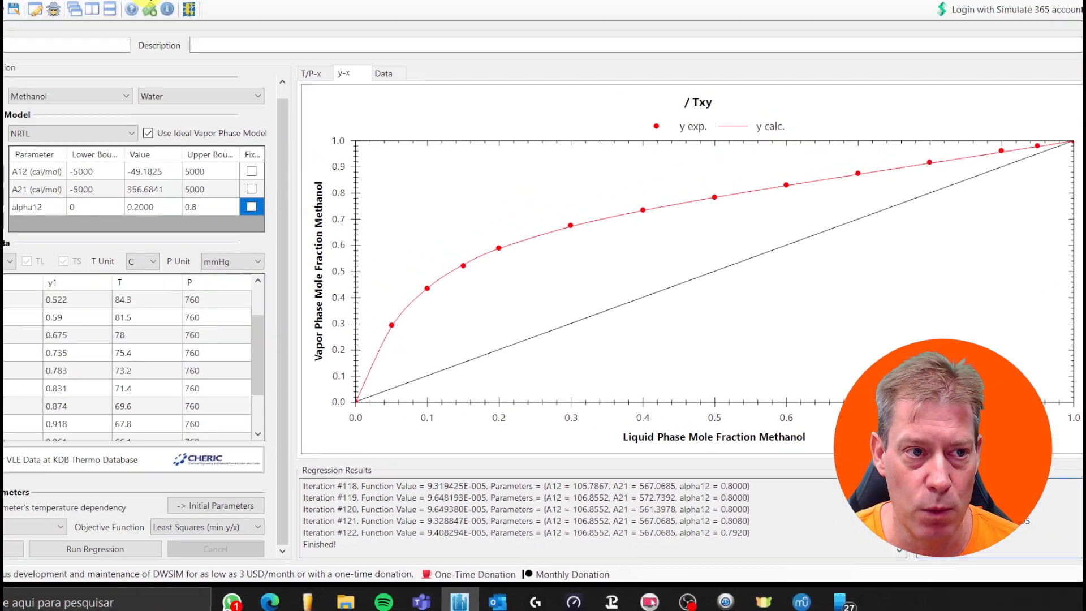
click(216, 31)
click(253, 108)
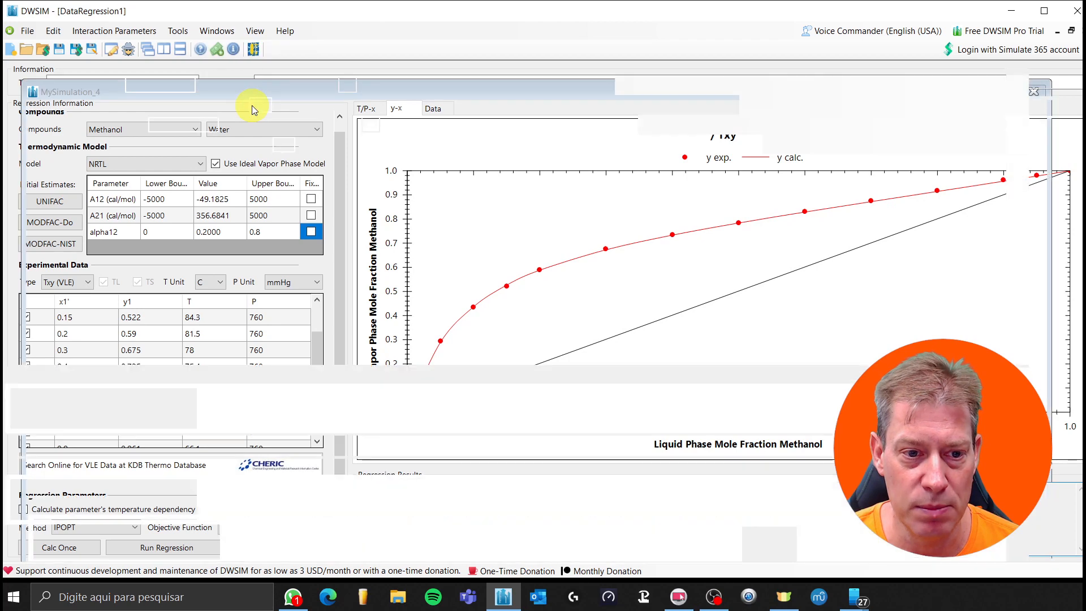
Set the NRTL package's methanol-water a12 to 106.855244159215 cal/mol in the thermodynamics settings, and close the settings.
click(297, 50)
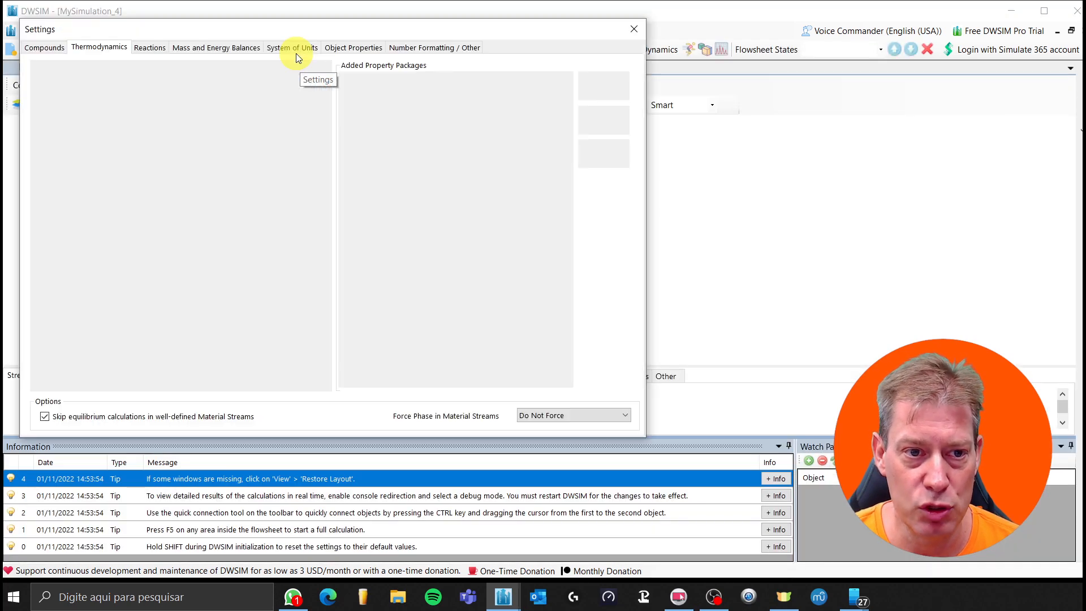
click(604, 89)
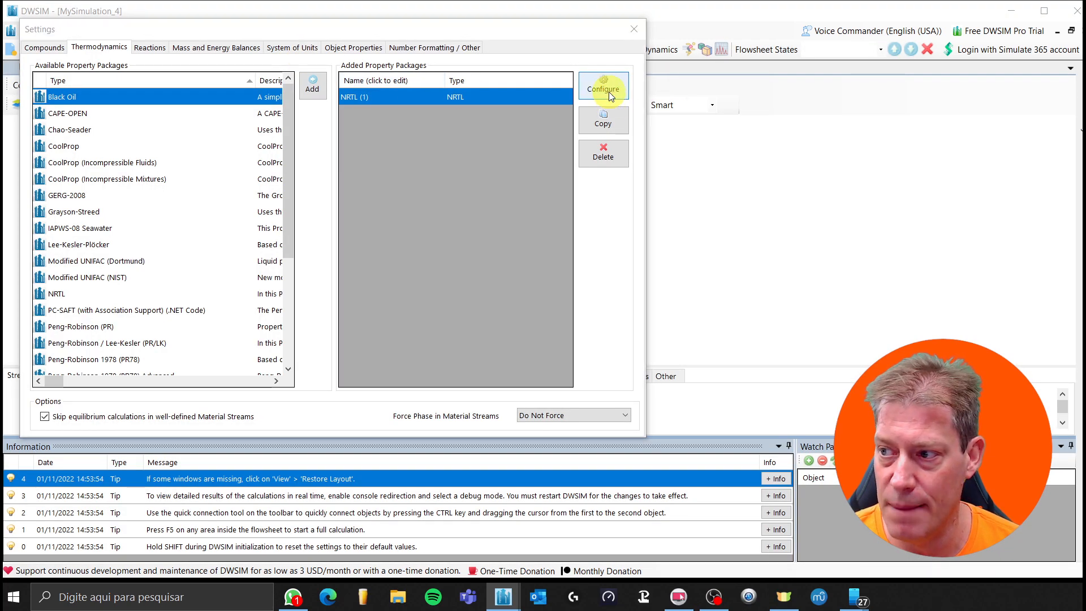
click(619, 239)
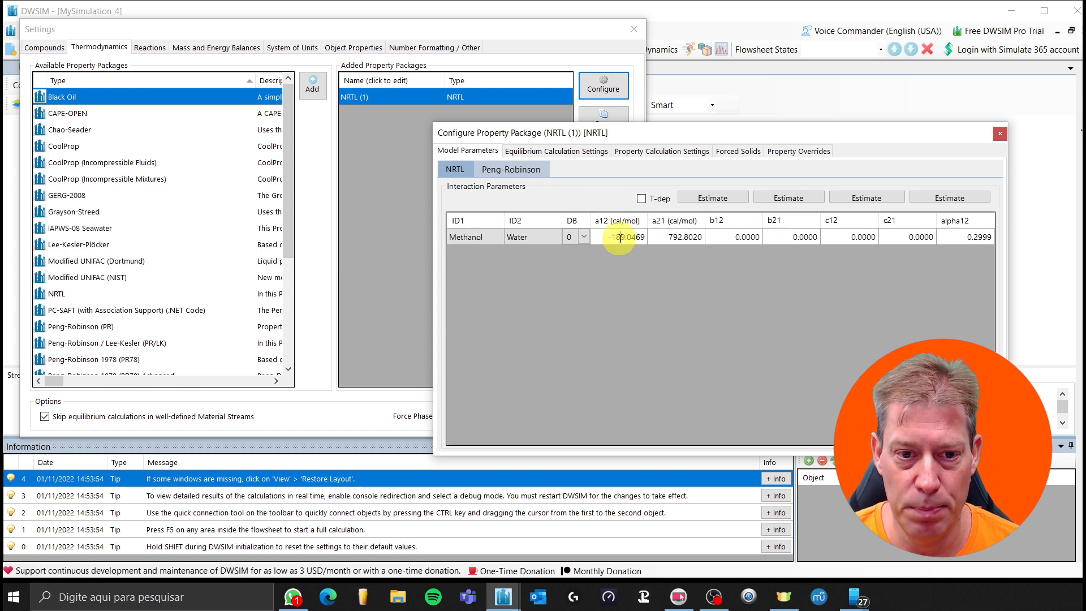
click(603, 239)
key(ctrl+v)
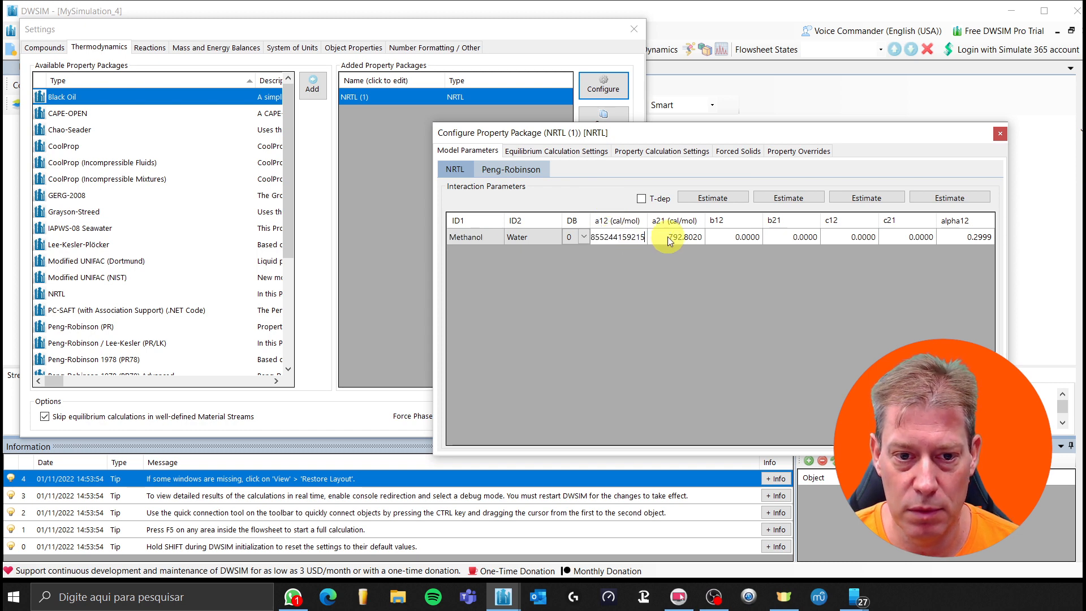
click(672, 238)
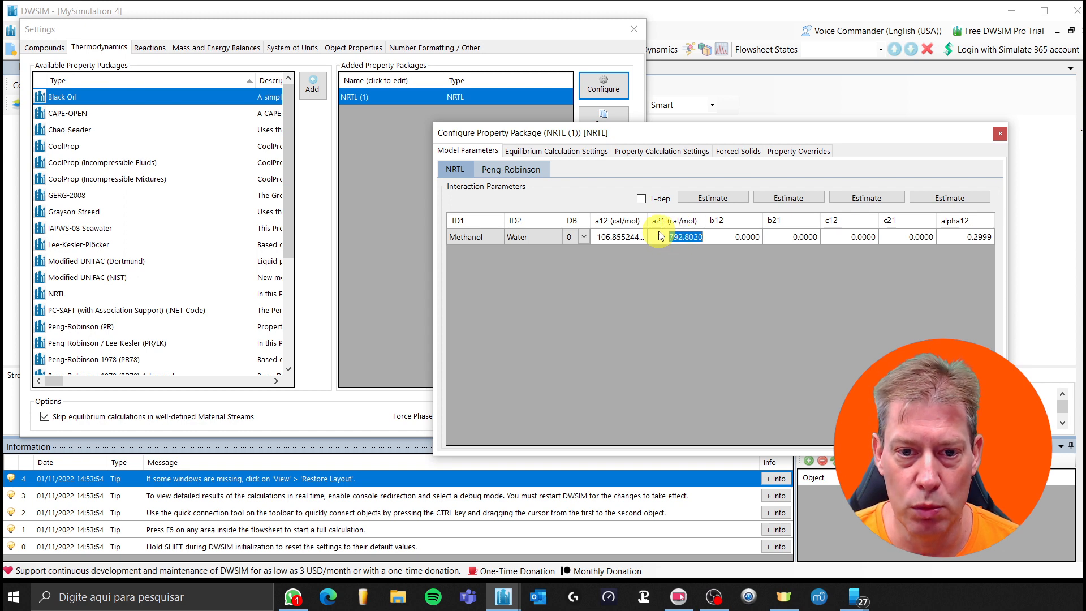
click(999, 134)
click(637, 34)
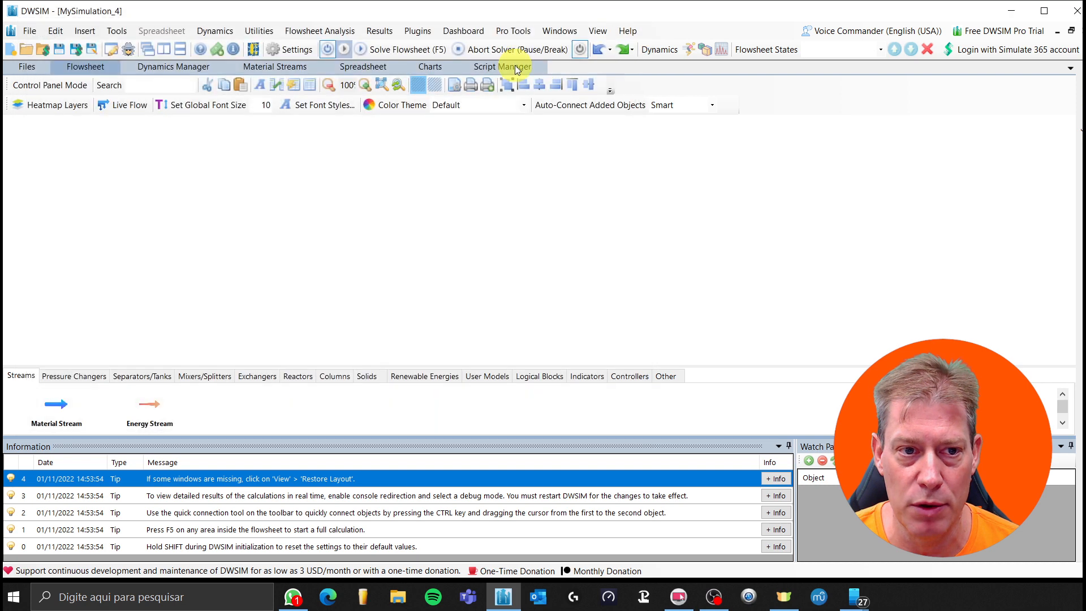
Copy the regressed A21 value from the latest parameters in DataRegression1 and return to MySimulation_4.
click(555, 30)
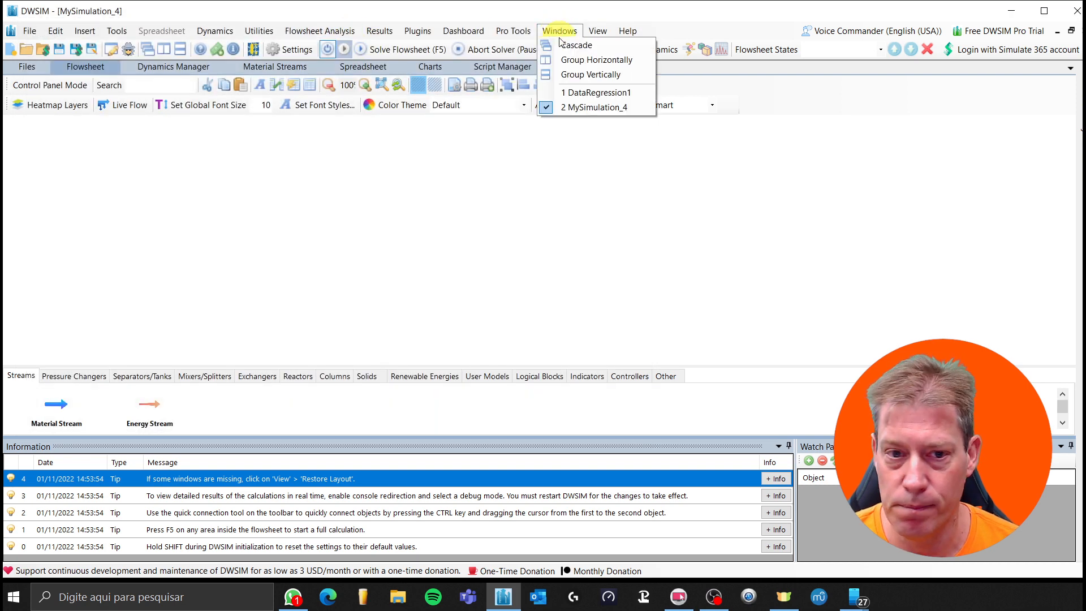
click(596, 90)
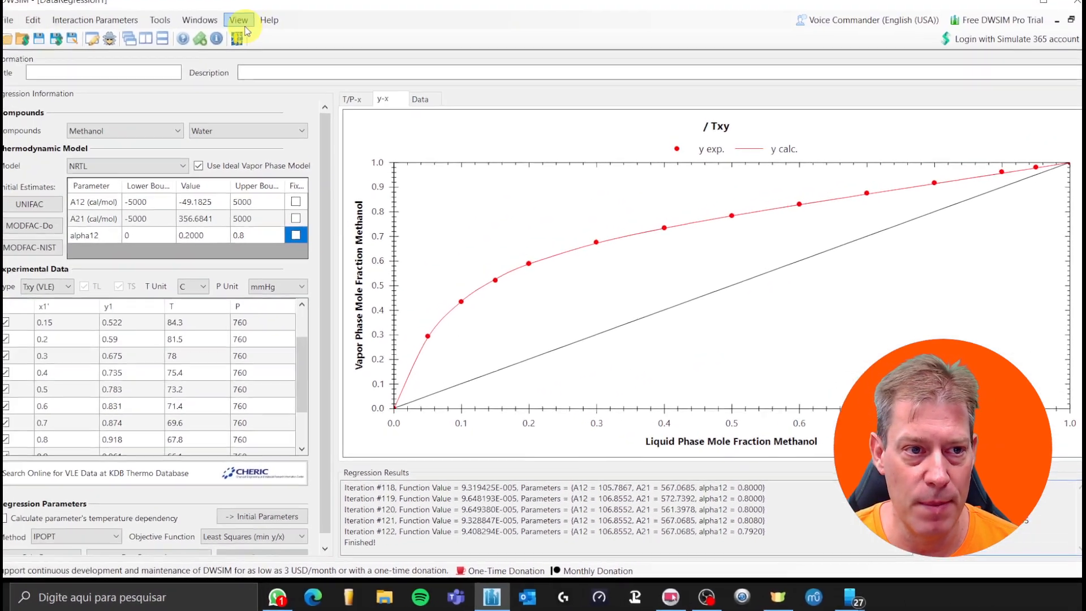
click(252, 31)
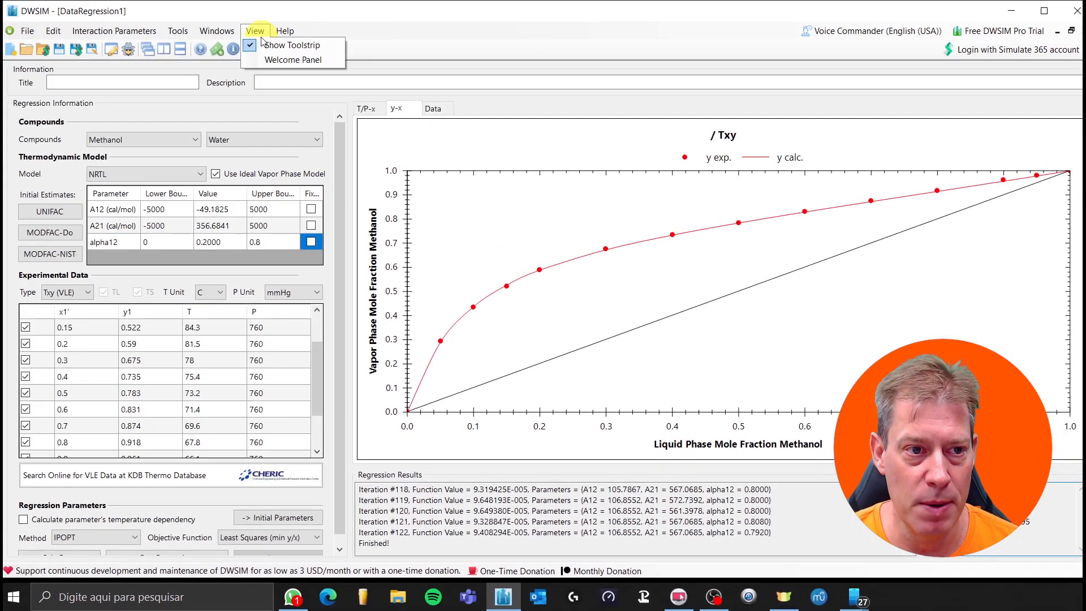
click(222, 35)
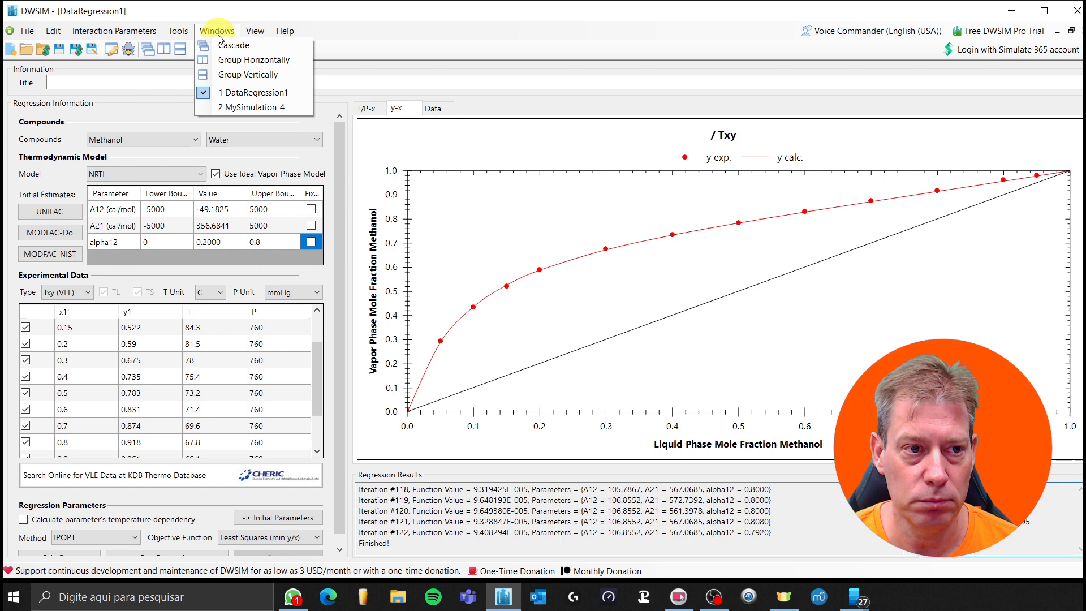
click(241, 107)
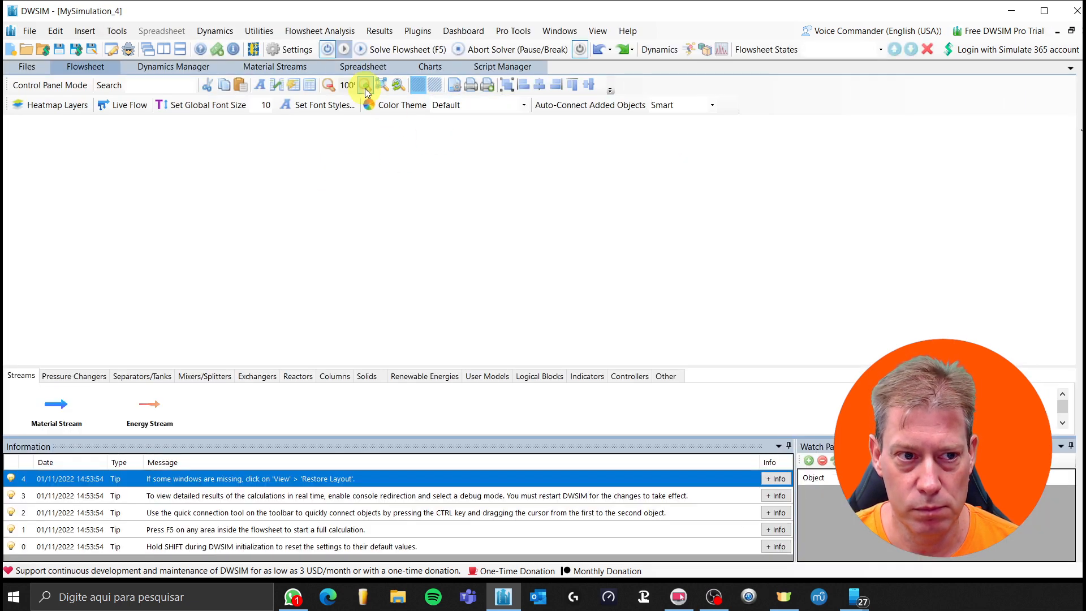
Set the NRTL package's methanol-water a21 to 567.068517067418 cal/mol in the thermodynamics settings, and close the settings.
click(297, 51)
click(413, 105)
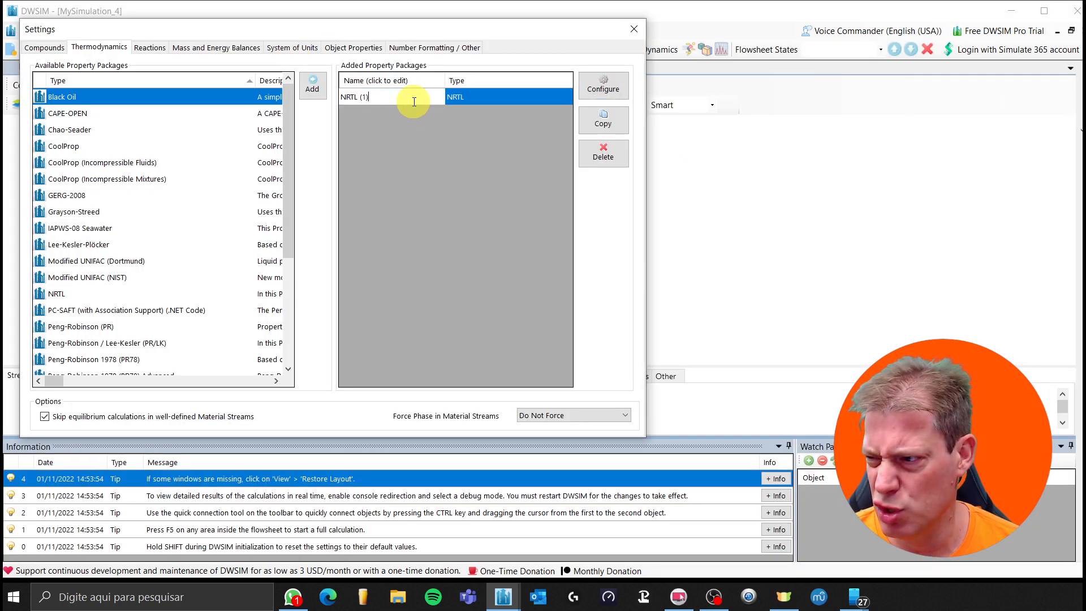
click(592, 83)
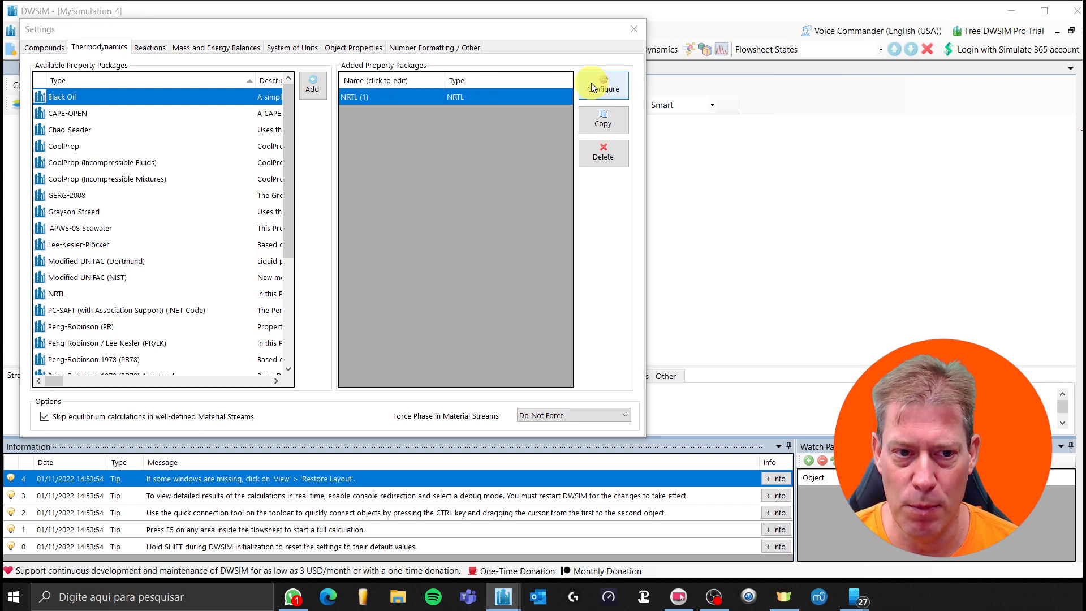
click(686, 236)
click(688, 236)
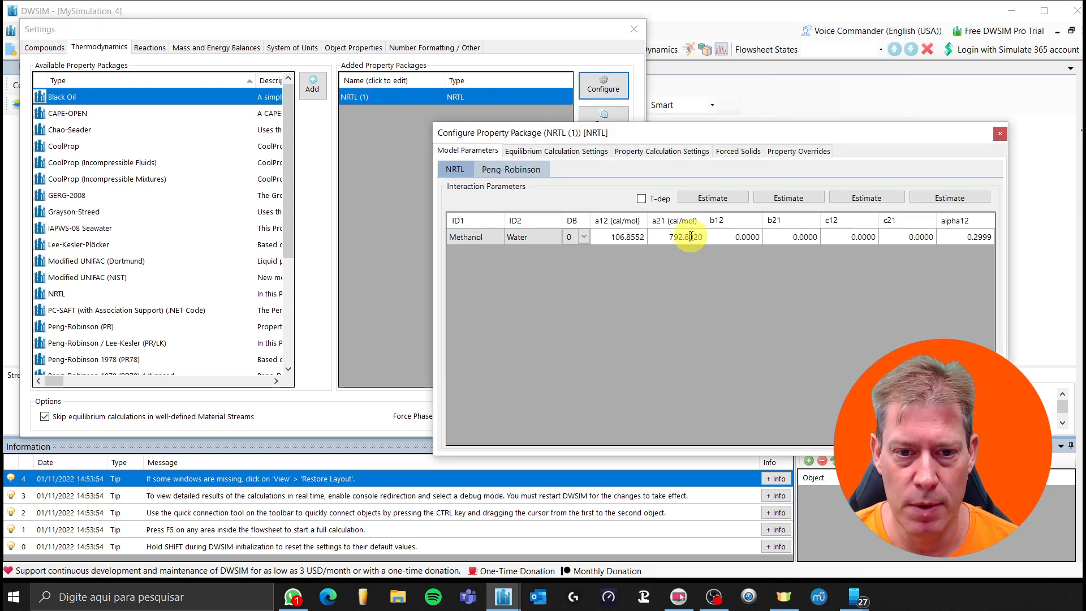
key(ctrl+v)
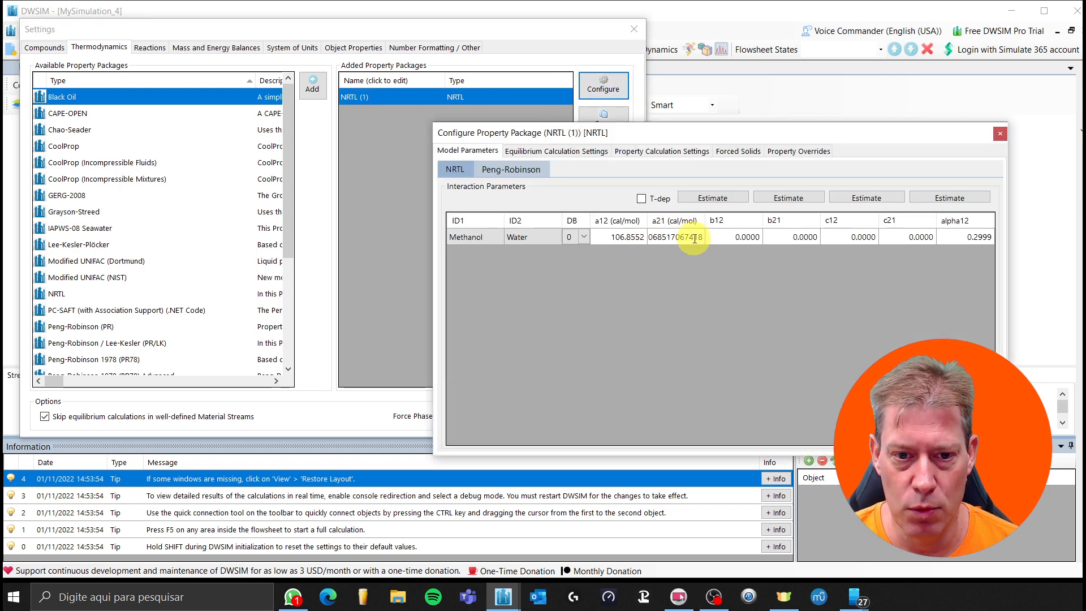
click(727, 239)
click(722, 240)
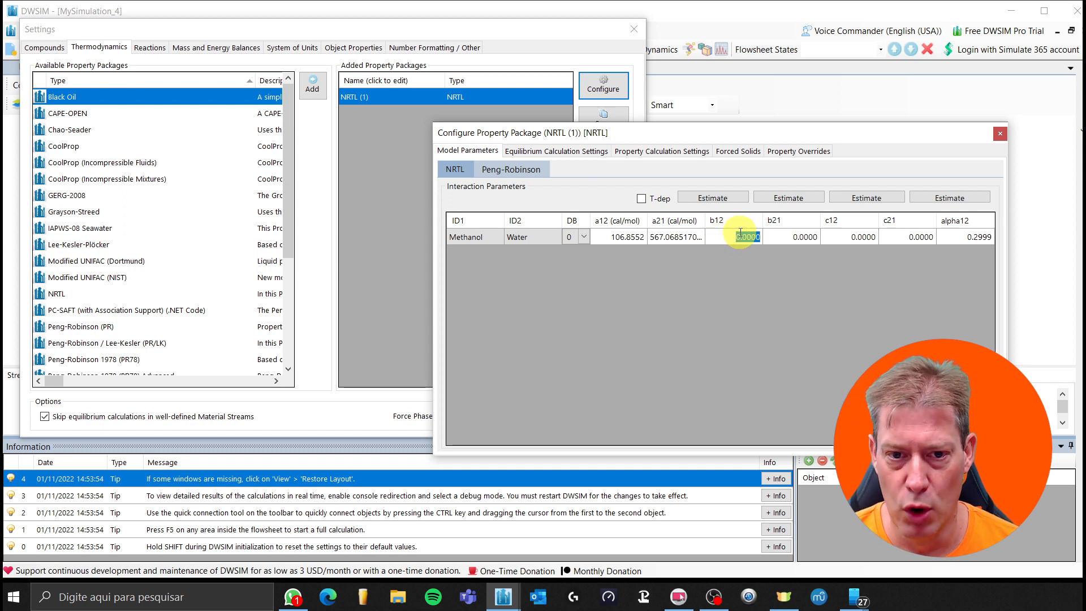
click(999, 134)
click(632, 31)
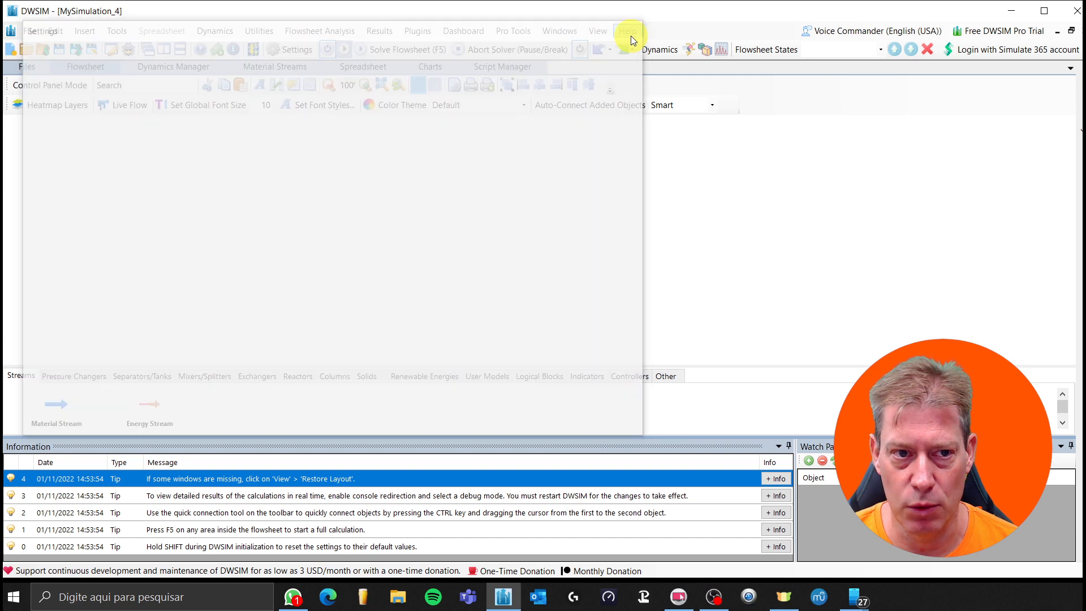
Return to DataRegression1 and copy the regressed alpha12 value from the latest parameters.
click(545, 33)
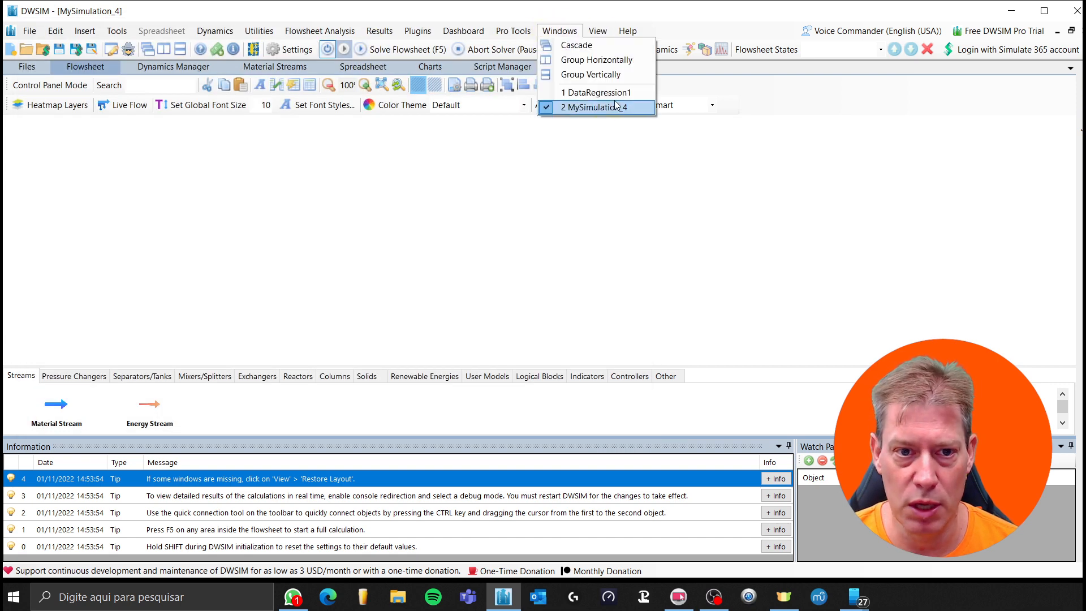
click(595, 93)
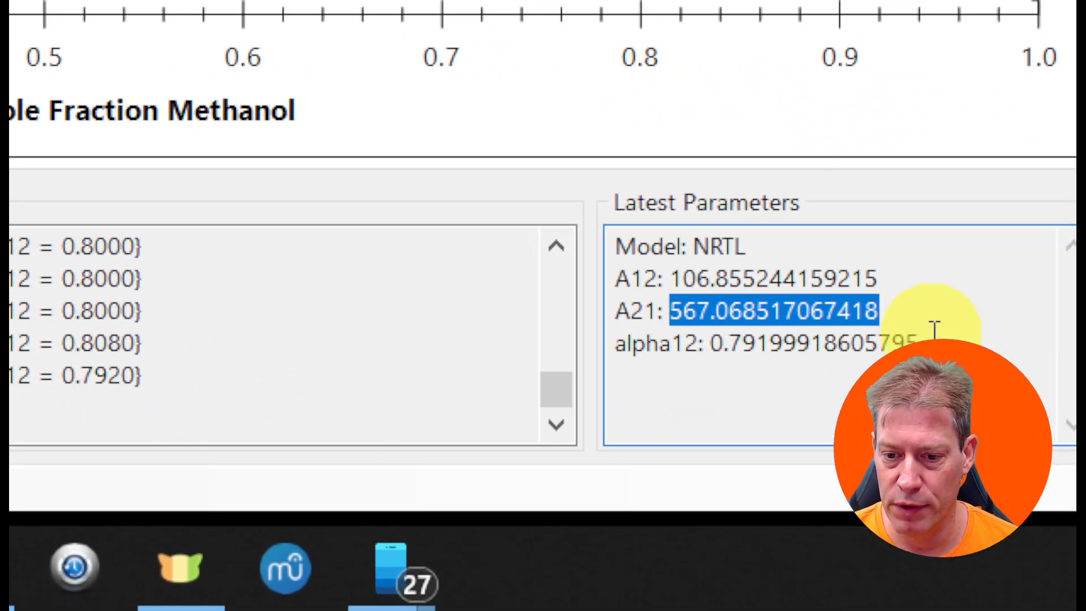
drag(935, 331, 709, 356)
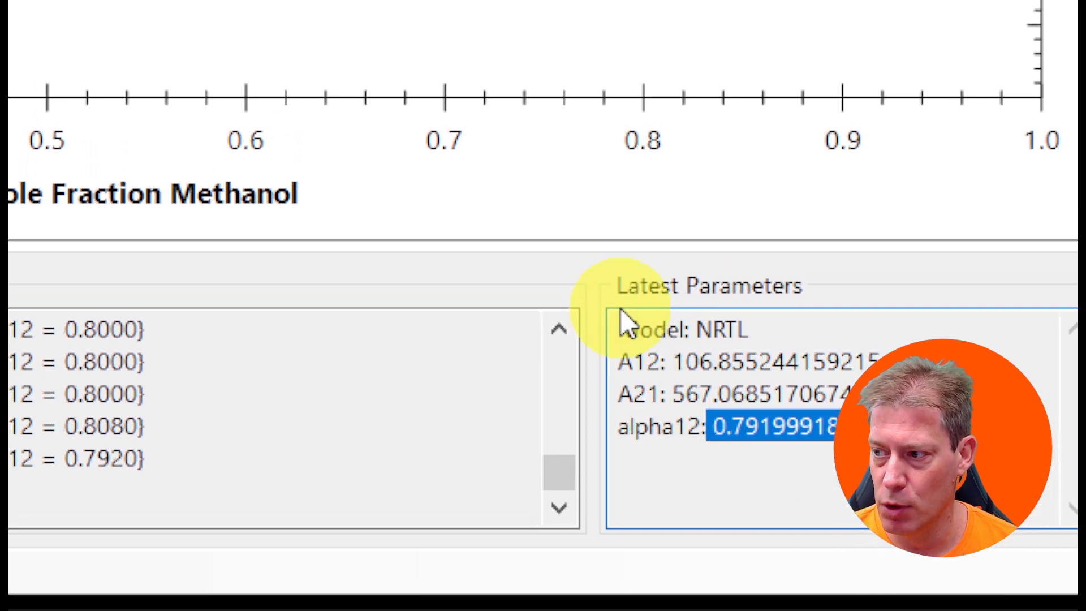
Return to MySimulation_4, set the NRTL package's methanol-water alpha12 to 0.79199918605795 in the thermodynamics settings, and close the settings.
click(195, 17)
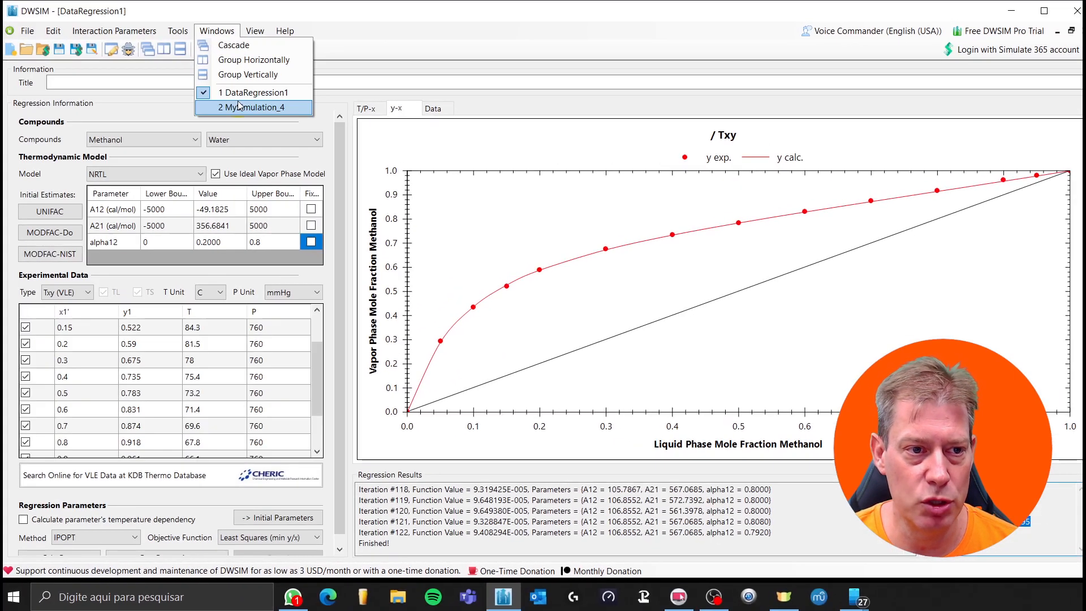
click(229, 96)
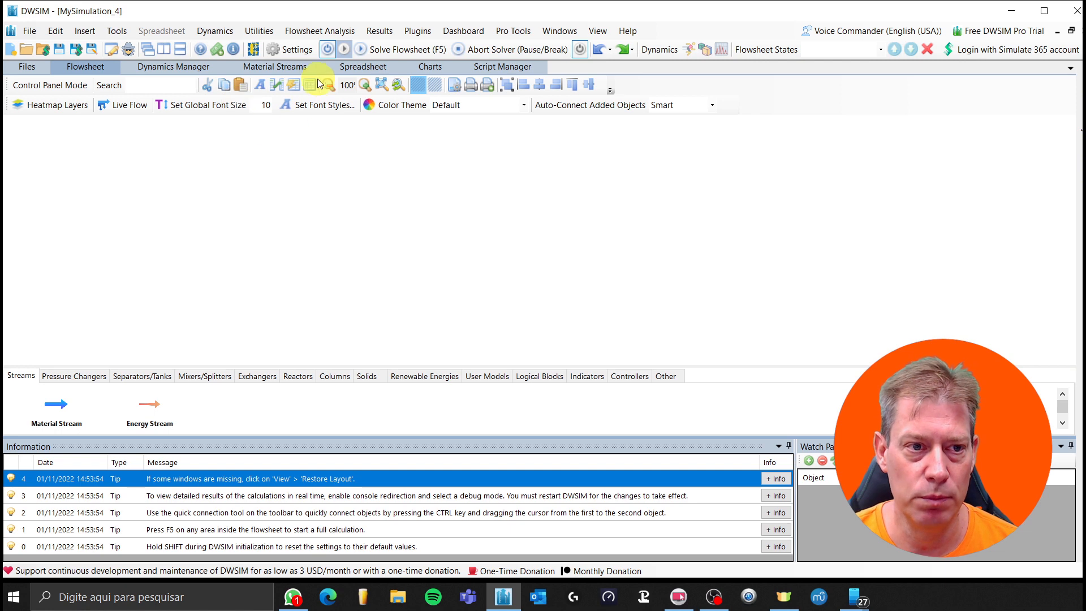
click(290, 53)
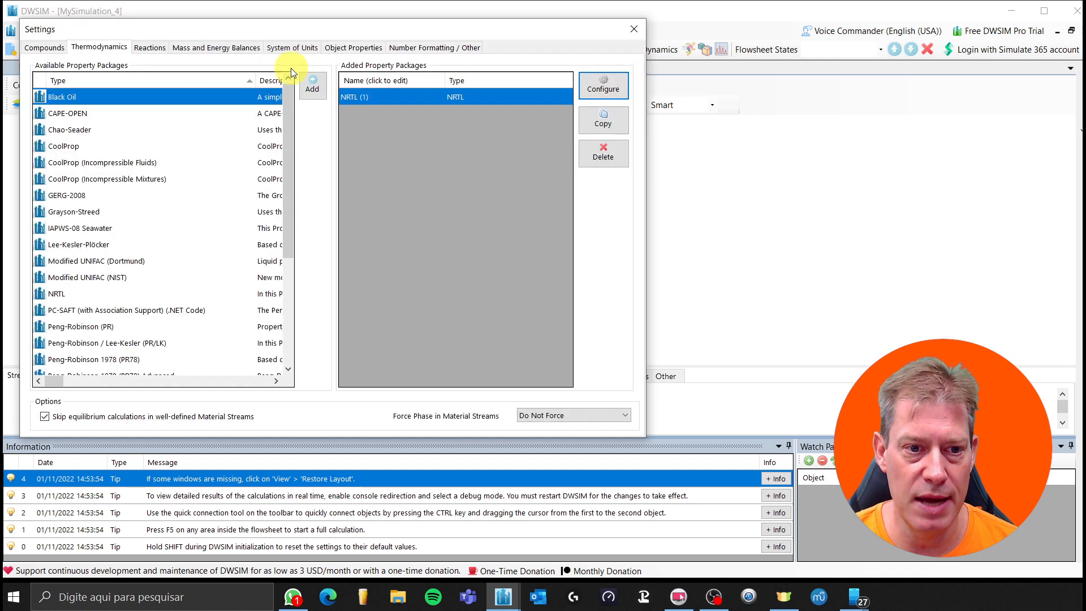
click(596, 90)
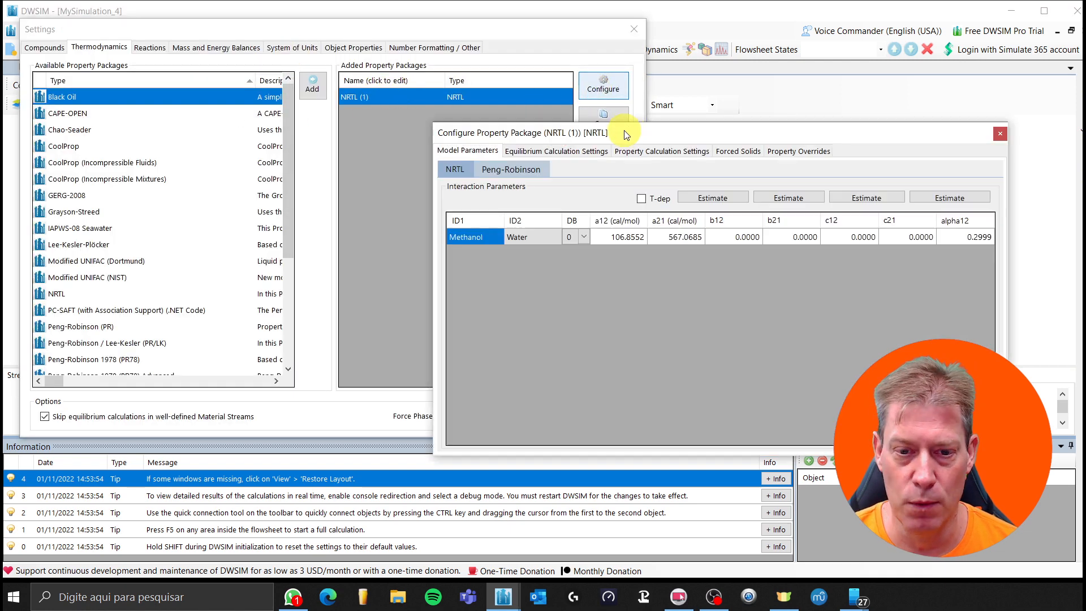
click(956, 239)
click(956, 242)
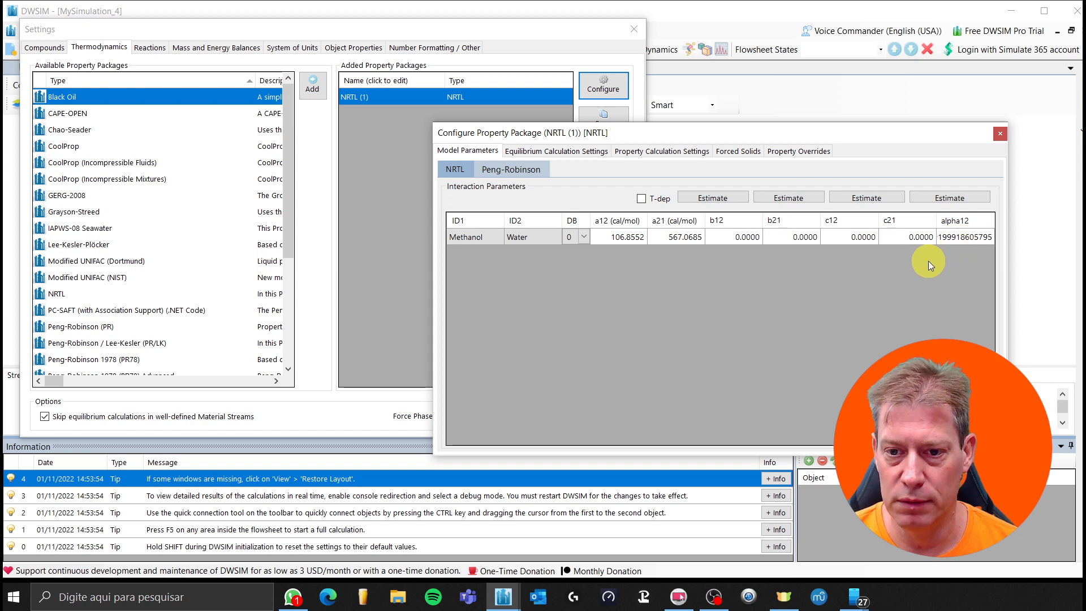
click(911, 239)
click(903, 236)
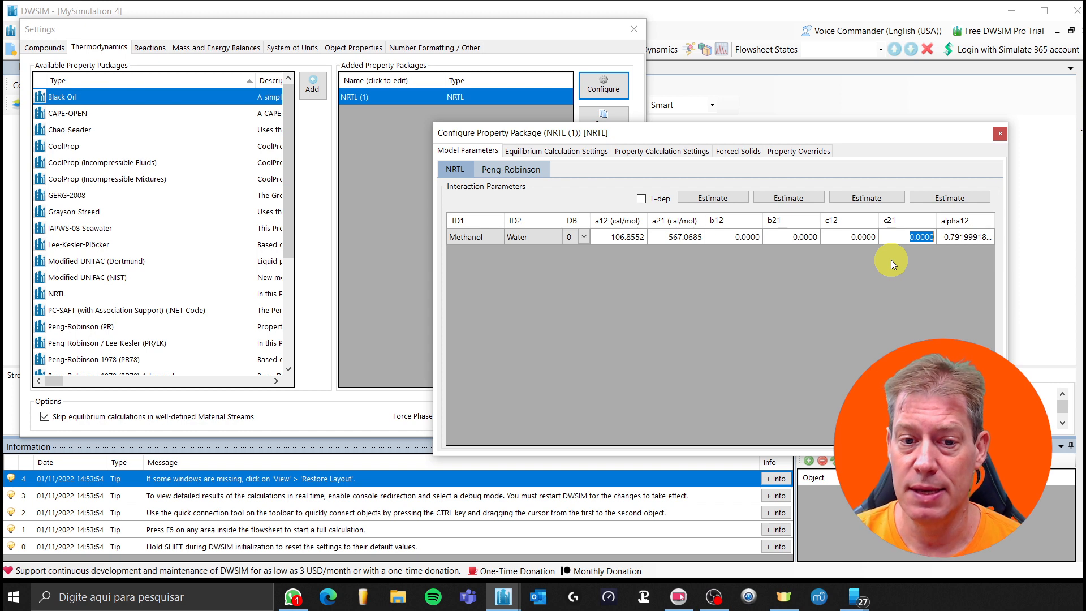
click(1004, 134)
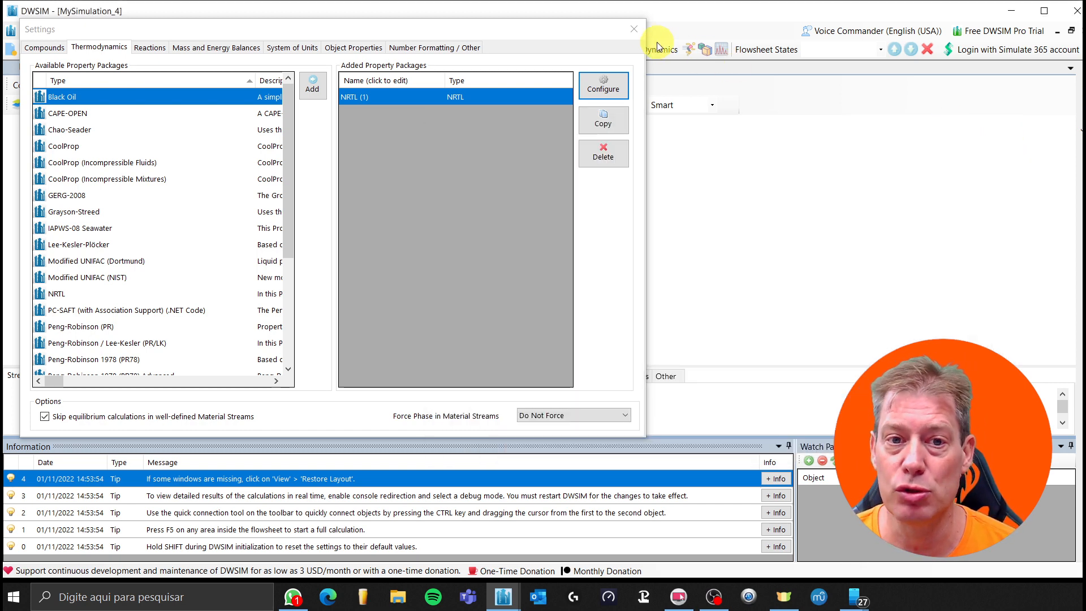
click(635, 29)
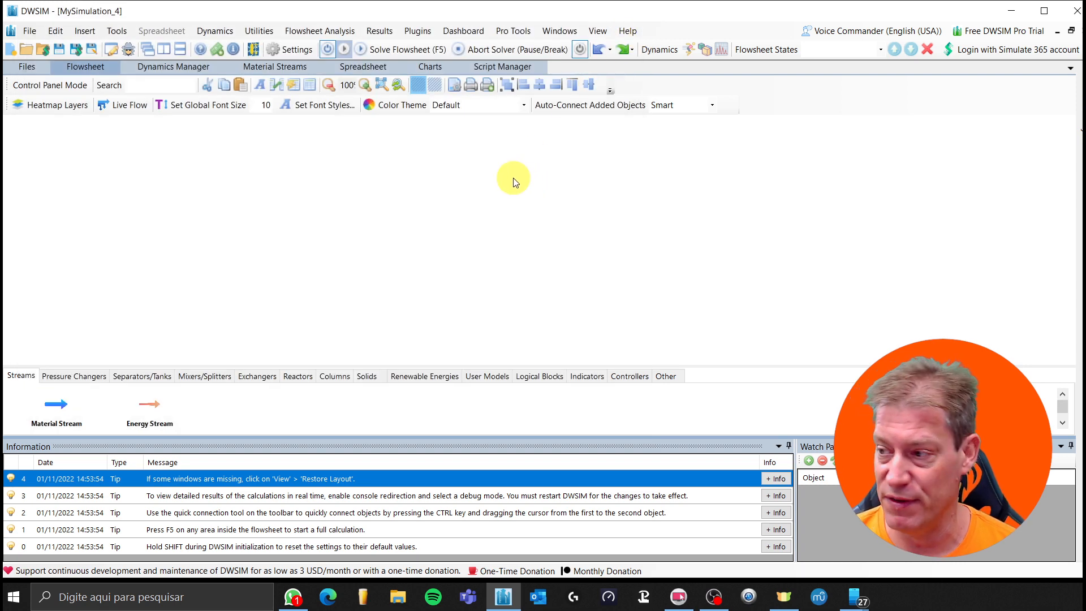